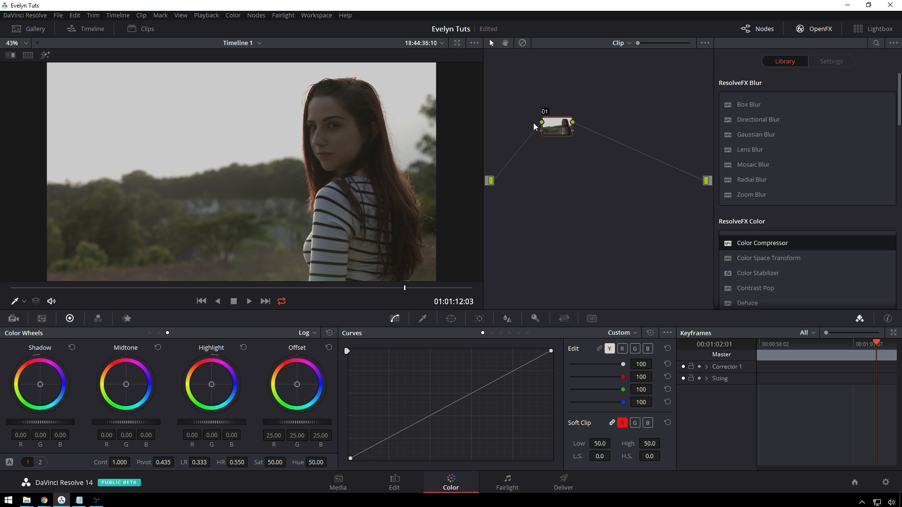
- Set node 01's log offset to 30.75, its contrast to 1.208 and its pivot to 0.233
drag(554, 134, 516, 150)
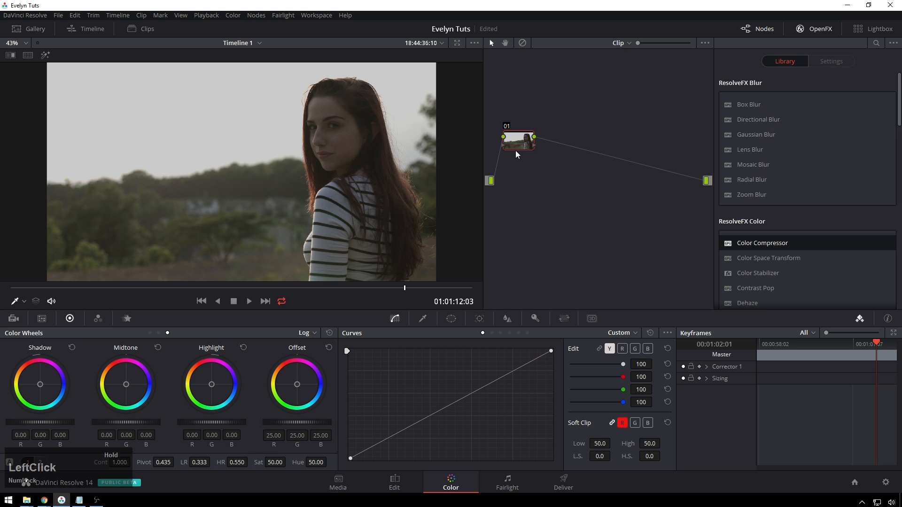
key(space)
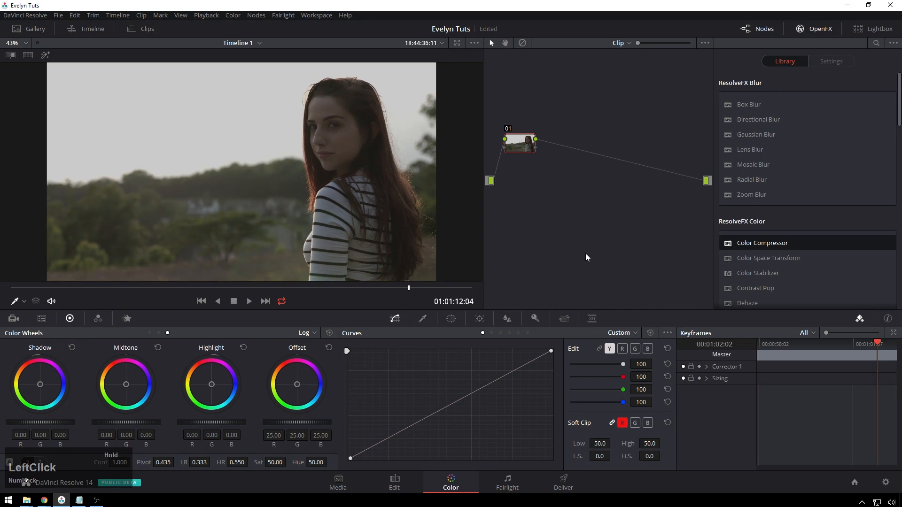
drag(520, 141, 536, 144)
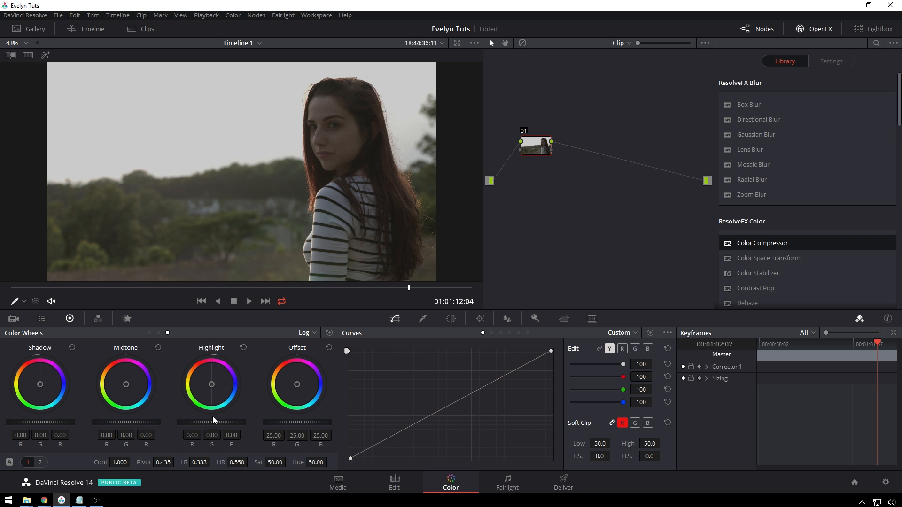
scroll(309, 422, up, 3)
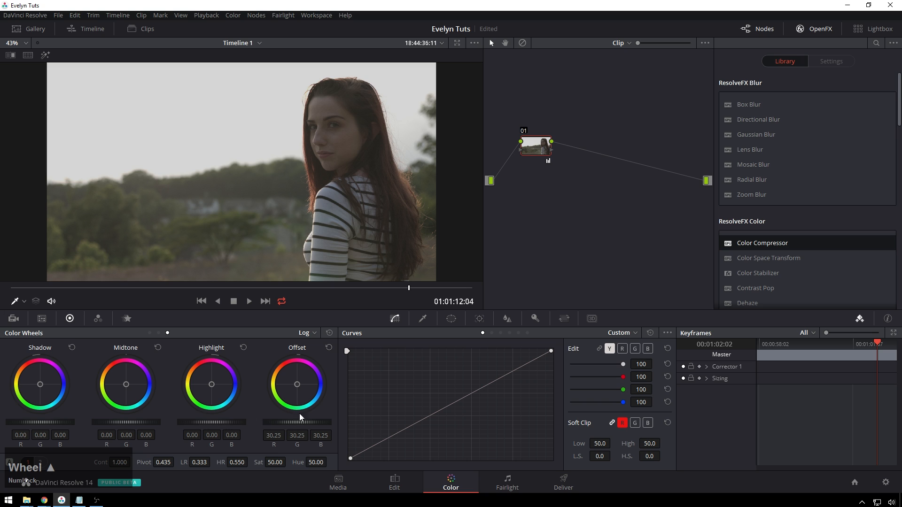
drag(104, 465, 104, 468)
drag(164, 463, 175, 464)
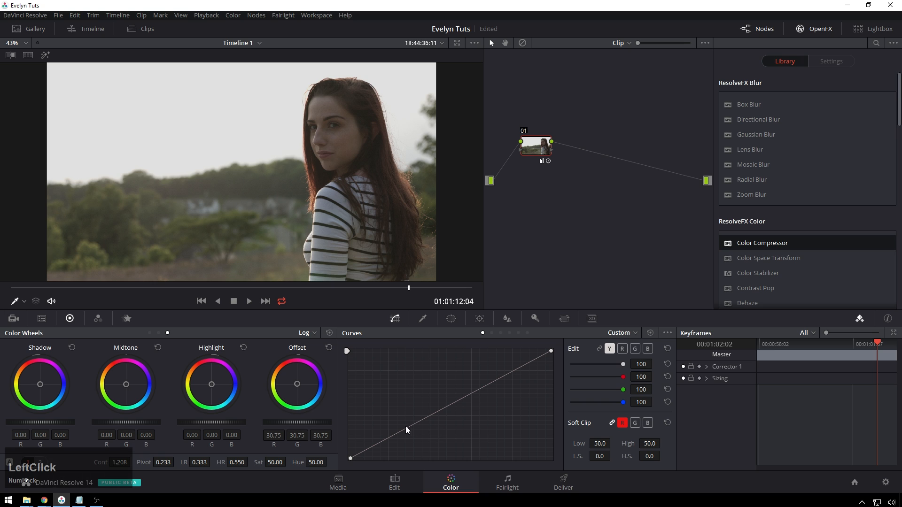
- Shape node 01's custom curve by lifting the lower midtones and anchoring the shadows with a second point near the original line
mouse_move(405, 427)
mouse_down()
mouse_move(390, 428)
mouse_move(402, 422)
mouse_up()
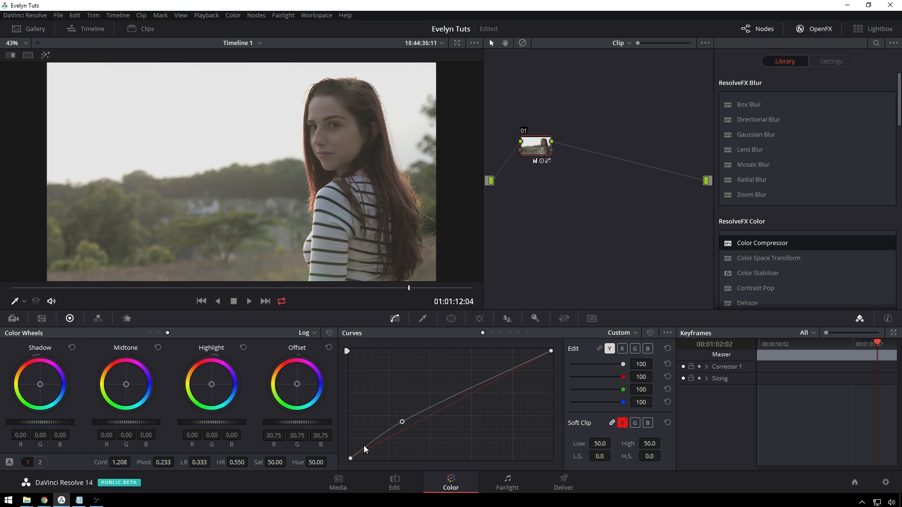
drag(369, 446, 369, 445)
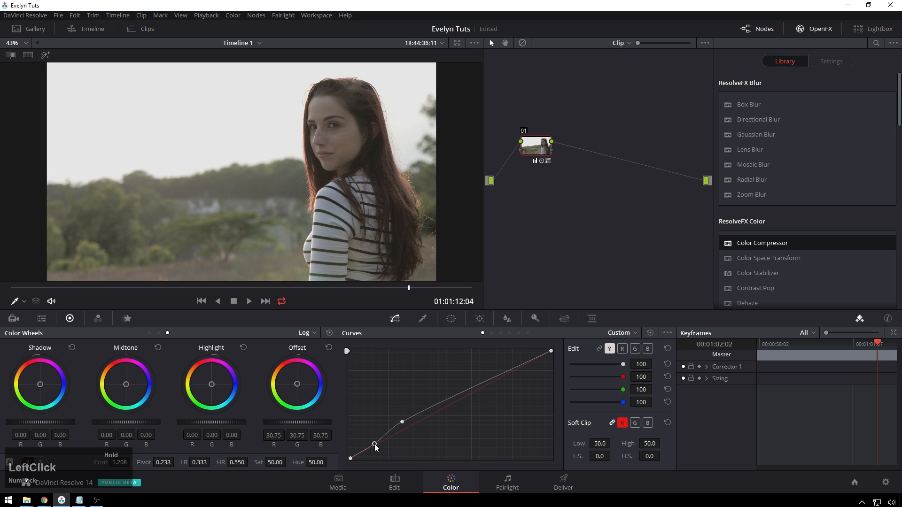
drag(375, 447, 424, 410)
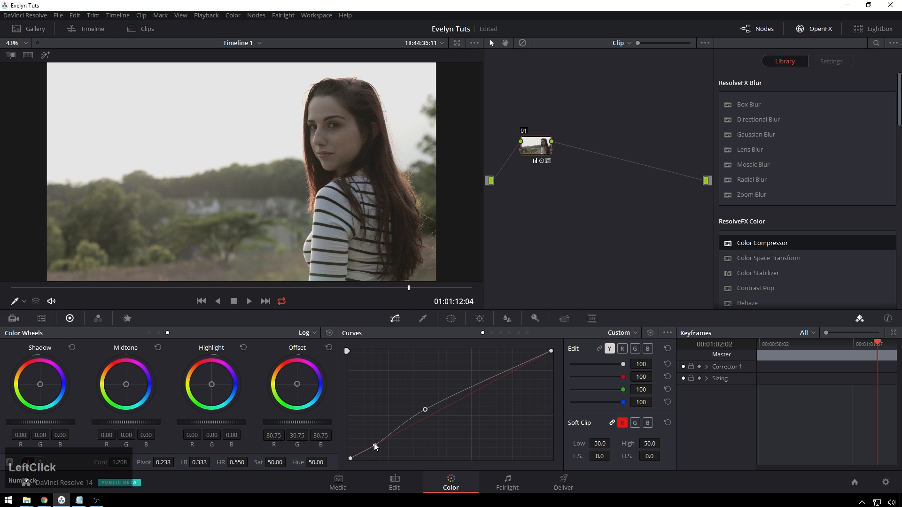
drag(375, 446, 372, 447)
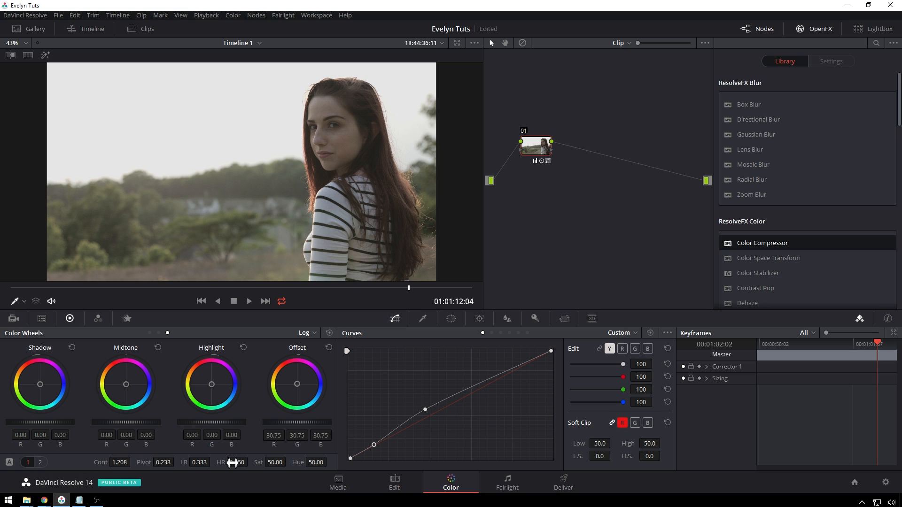
- Raise node 01's saturation in the primaries wheels and compare the image with the node bypassed
click(149, 333)
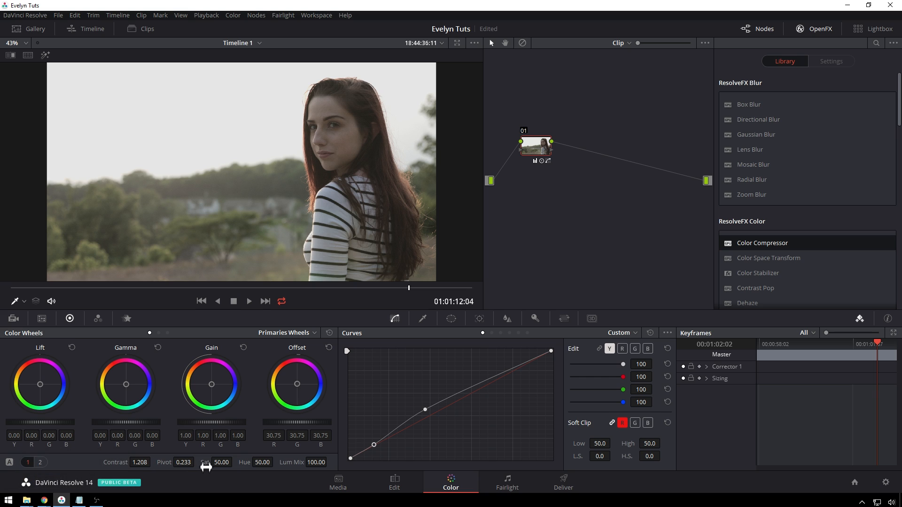
drag(205, 463, 236, 462)
key(alt+d)
key(alt+d)
- Add a serial node after node 01 and apply the Color Compressor effect to it with Compress Hue at 1.000
key(alt+s)
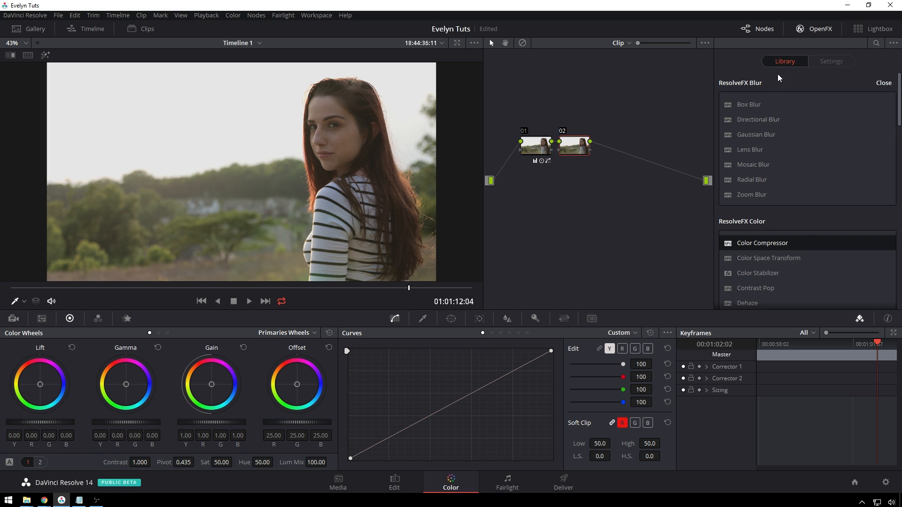
drag(750, 241, 567, 144)
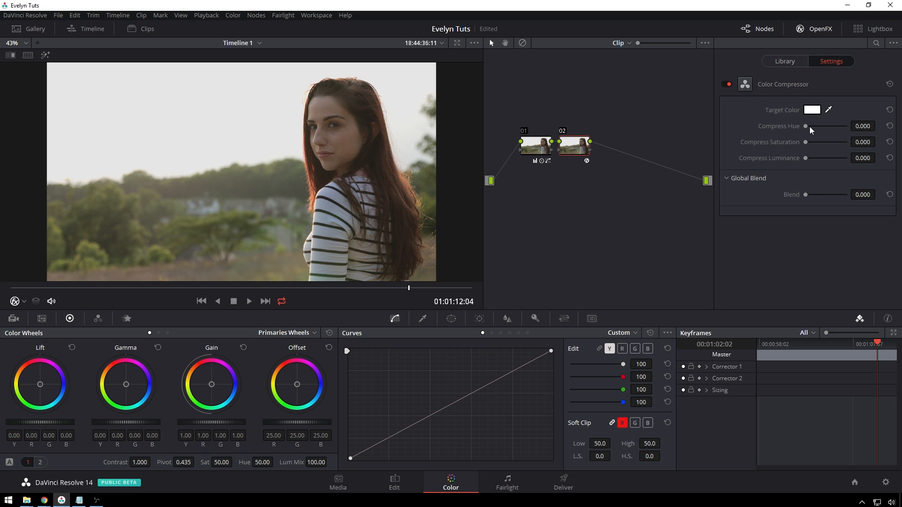
drag(805, 126, 846, 126)
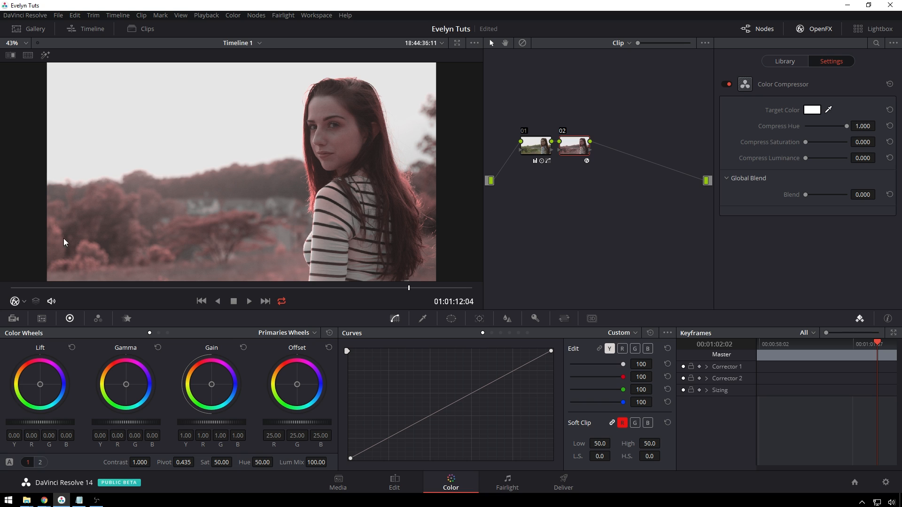
- Show the scopes, reset Compress Hue to 0.000 and brighten the vectorscope graticule to examine the uncompressed hues
drag(0, 141, 623, 205)
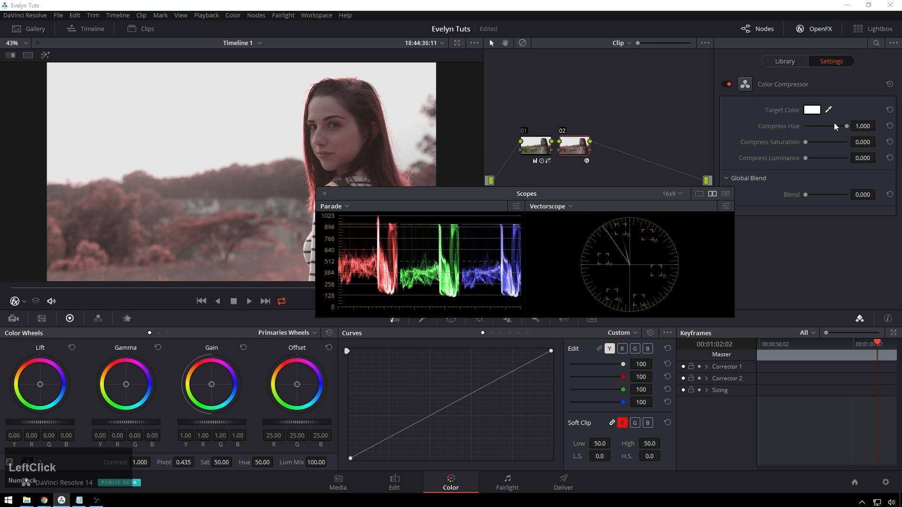
double_click(832, 124)
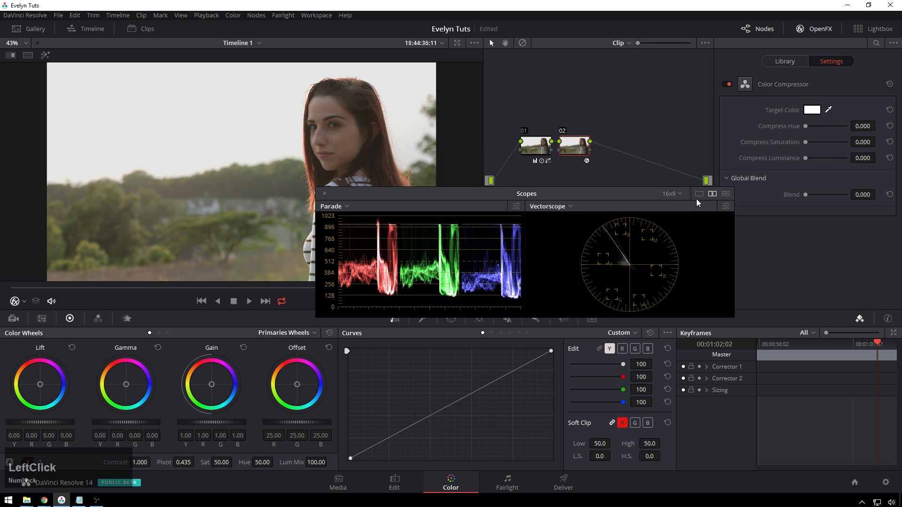
click(726, 206)
drag(679, 227, 693, 231)
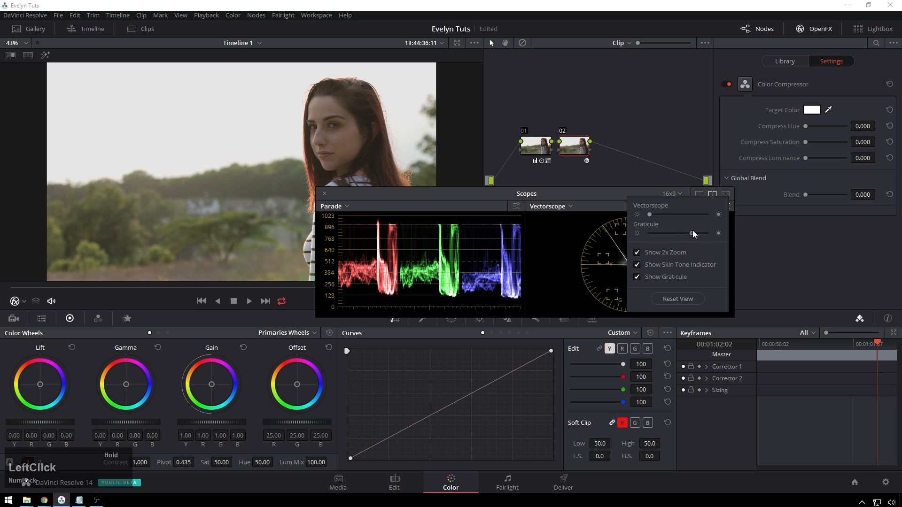
click(572, 273)
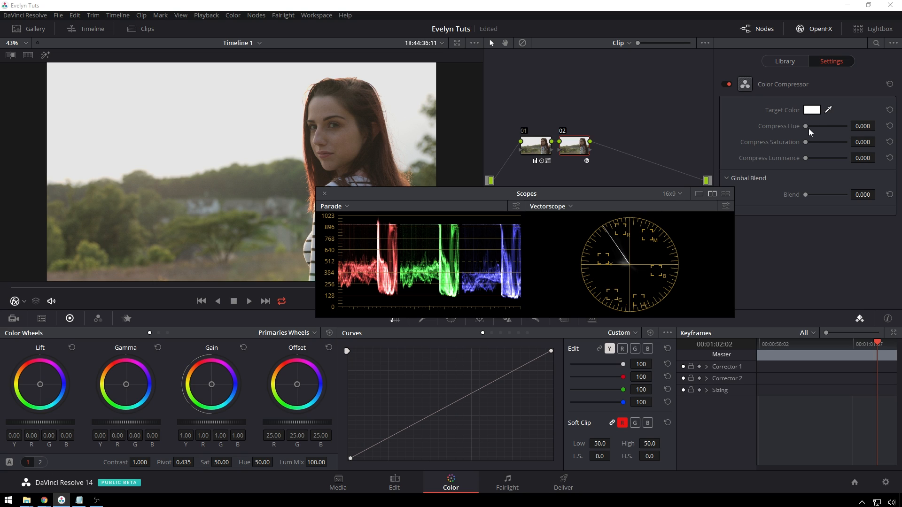
- Set the Color Compressor's Compress Hue to 1.000 and shift node 02's hue to 45.20
drag(805, 126, 853, 126)
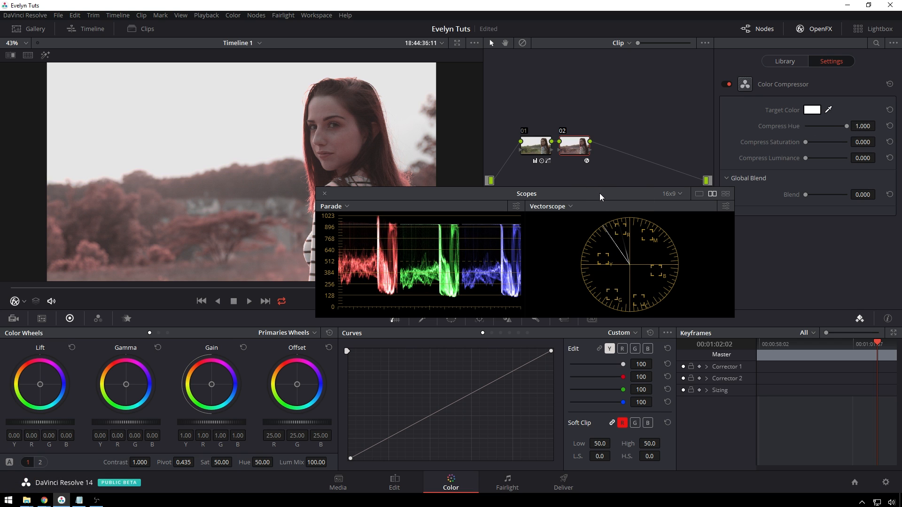
drag(600, 193, 664, 194)
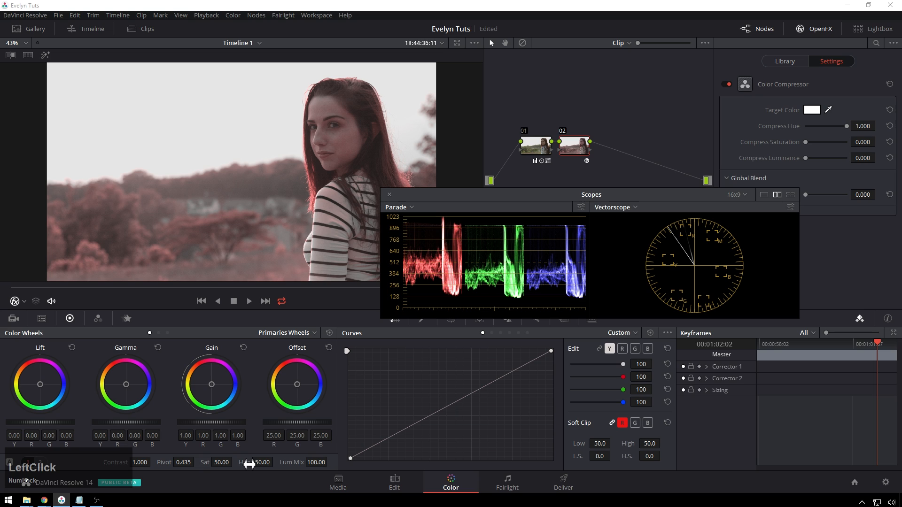
drag(249, 464, 231, 464)
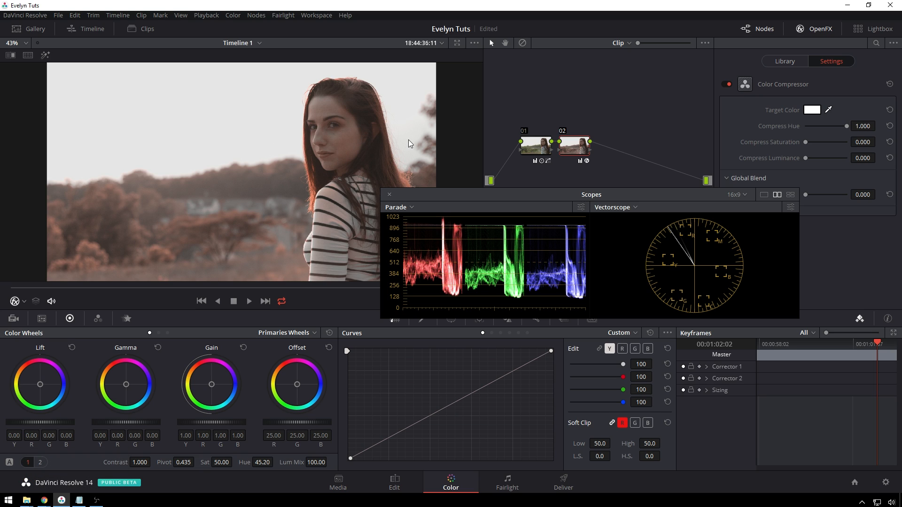
- Try Compress Hue at 0.454, restore it to 1.000 and close the scopes
drag(847, 126, 824, 128)
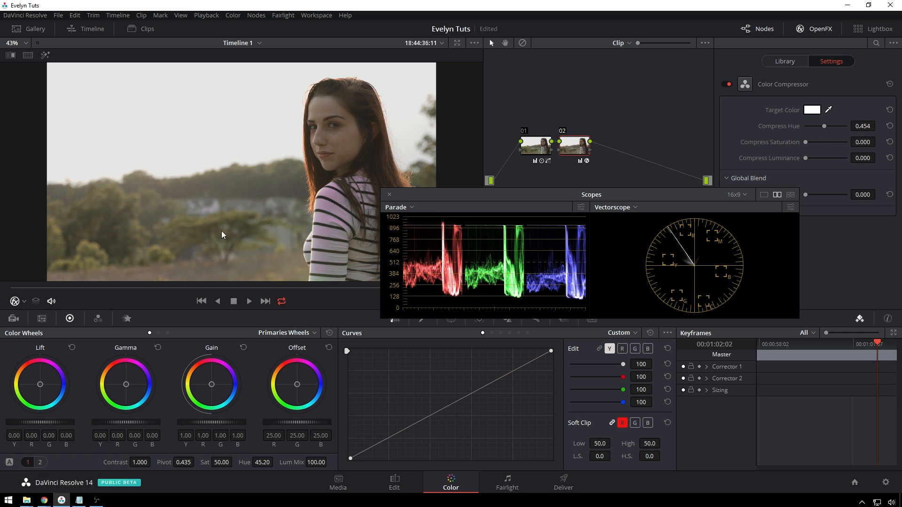
drag(830, 126, 847, 126)
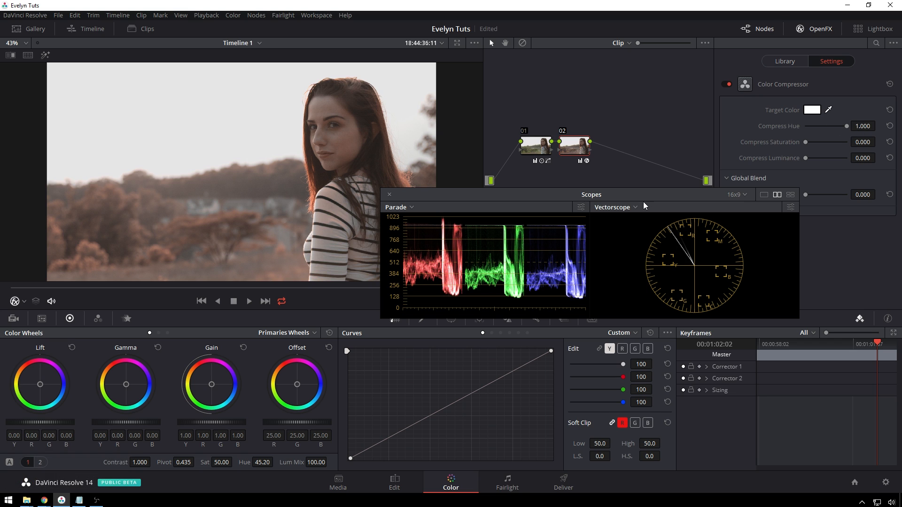
drag(511, 203, 0, 200)
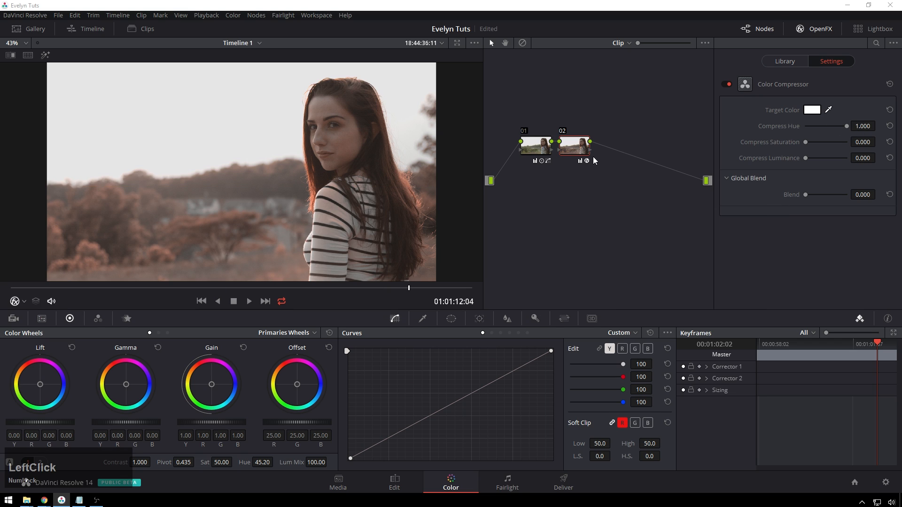
- Set node 02's contrast to 1.122 and pivot to 0.205, and compare the image with the node bypassed
drag(580, 147, 588, 147)
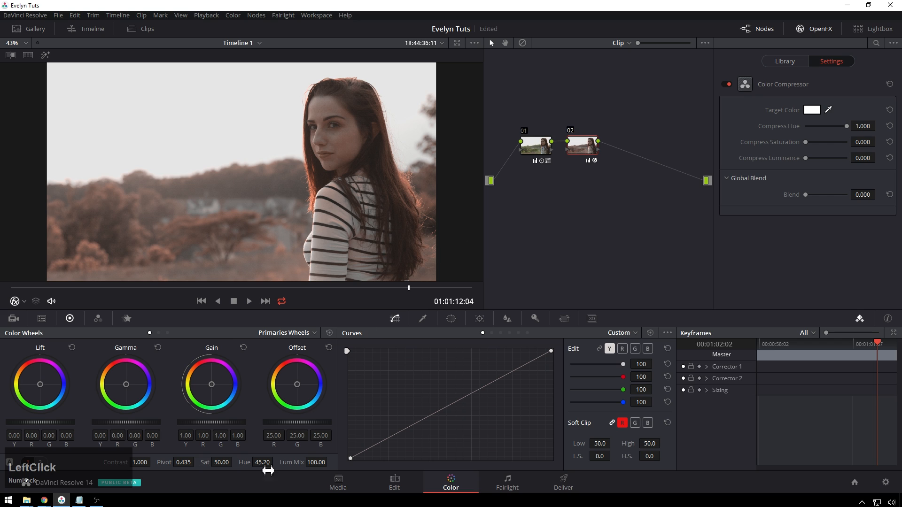
drag(132, 465, 195, 462)
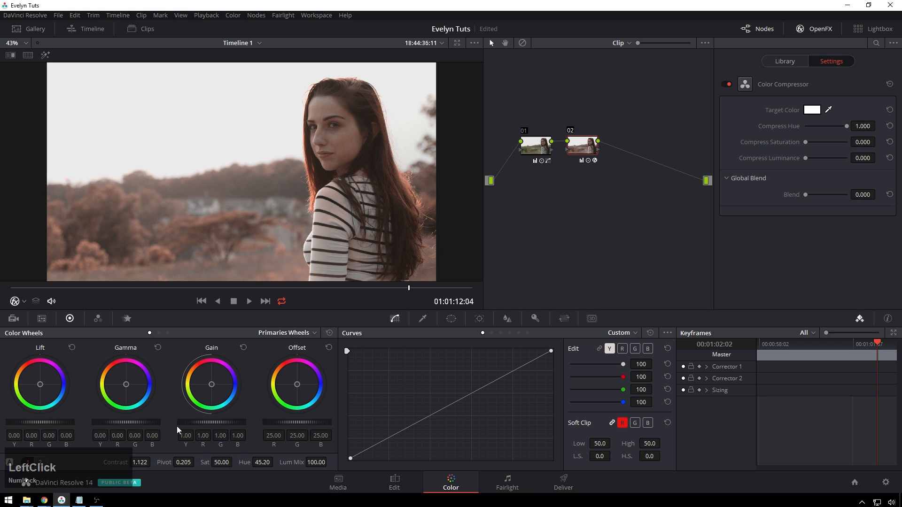
key(ctrl)
key(ctrl+d)
key(ctrl+d)
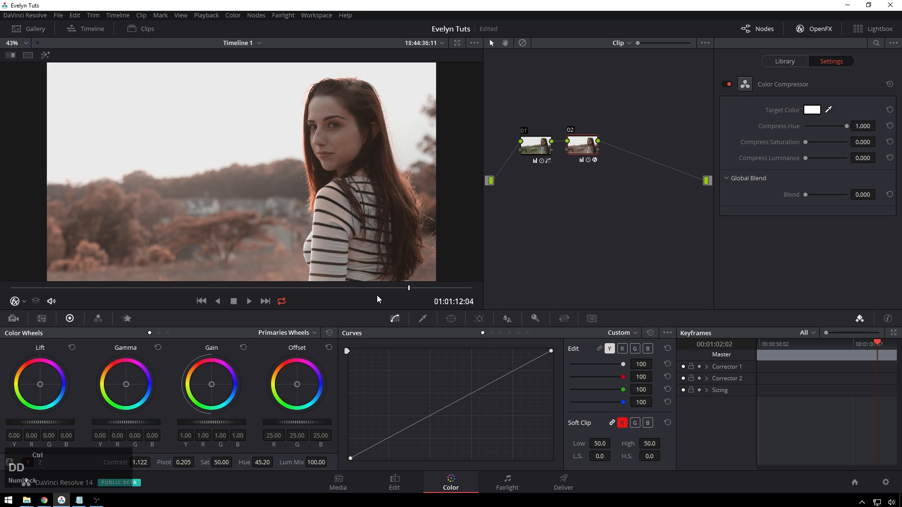
- Add a serial node after node 02, align it with the other nodes and show its log color wheels
click(587, 147)
key(alt+s)
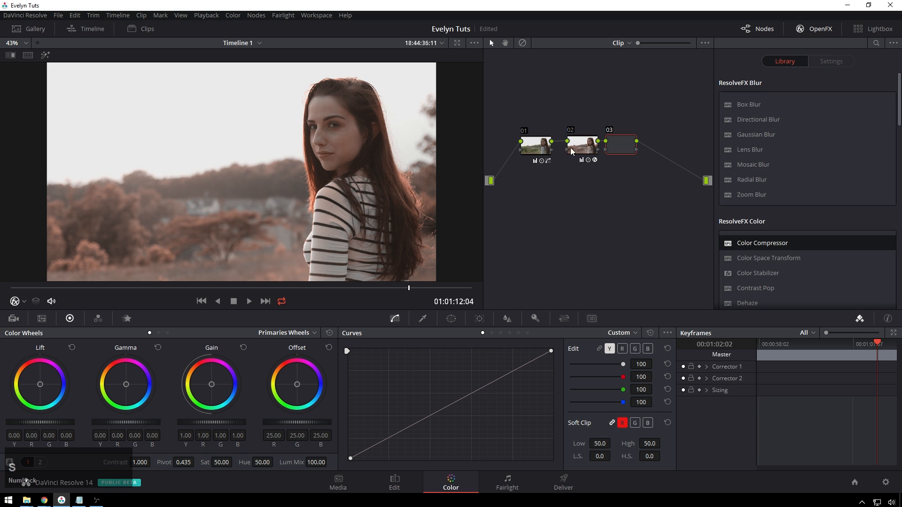
drag(628, 147, 642, 142)
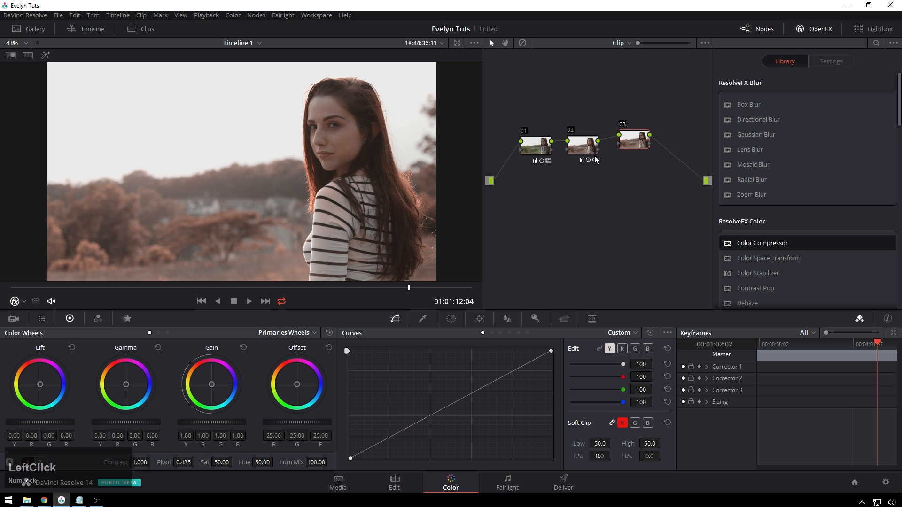
mouse_move(595, 159)
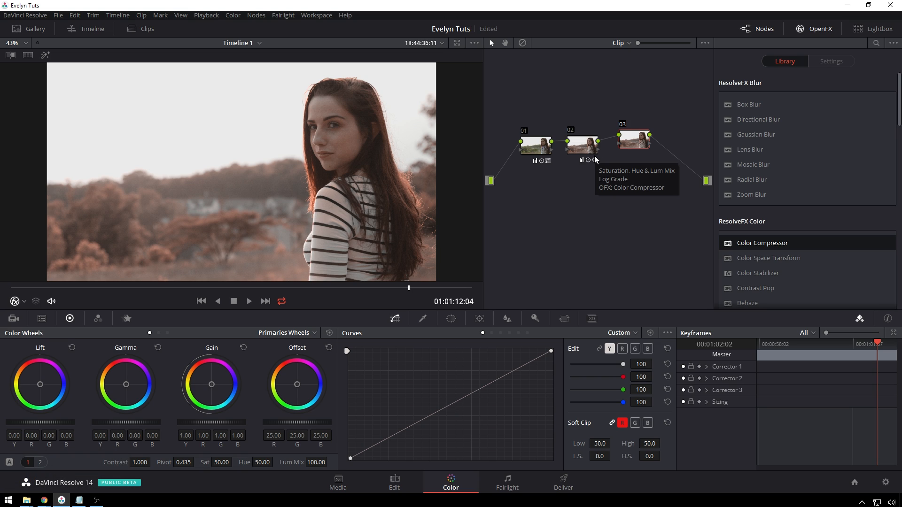
click(174, 334)
drag(635, 140, 630, 144)
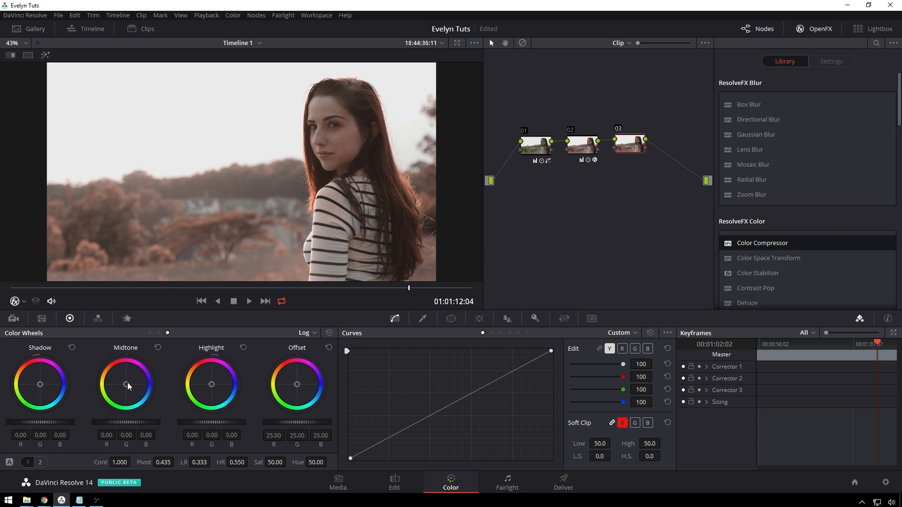
- In node 03, set the low range to 0.192 and high range to 0.400, and tint the midtones slightly blue at -0.11, 0.02, 0.12
drag(125, 382, 145, 402)
scroll(174, 469, down, 1)
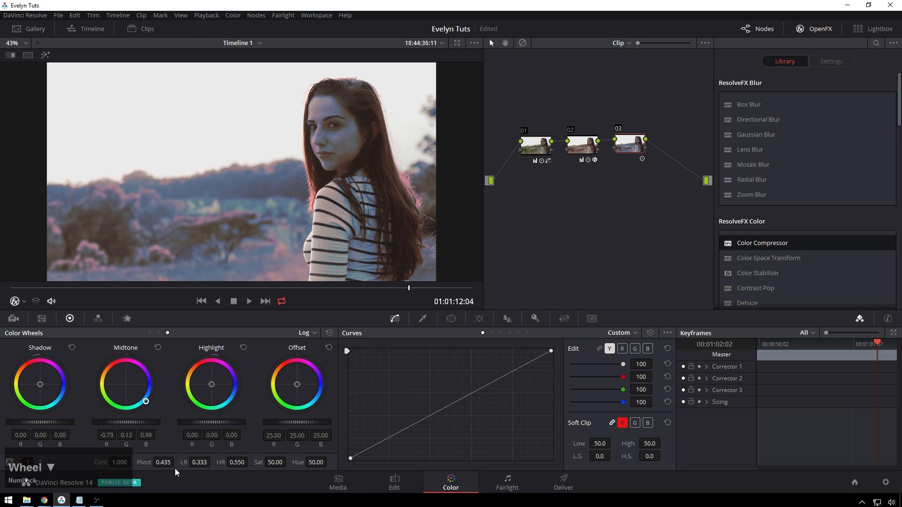
drag(199, 462, 250, 462)
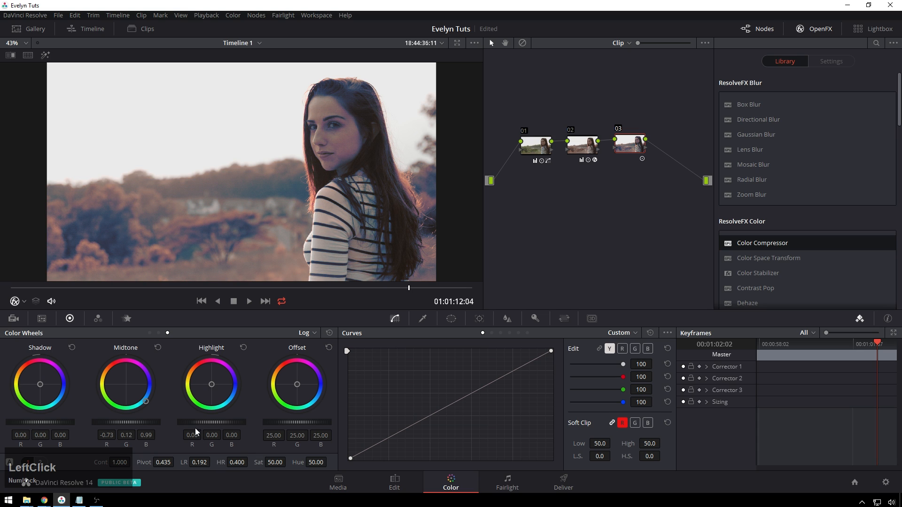
double_click(126, 398)
drag(126, 378, 136, 391)
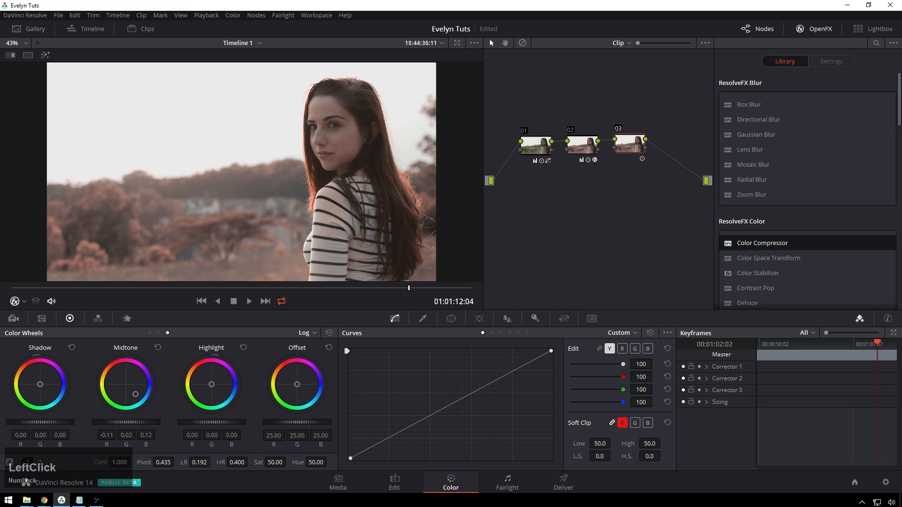
- Add a node parallel to node 03 and review node 03's midtone tint against it
key(alt+p)
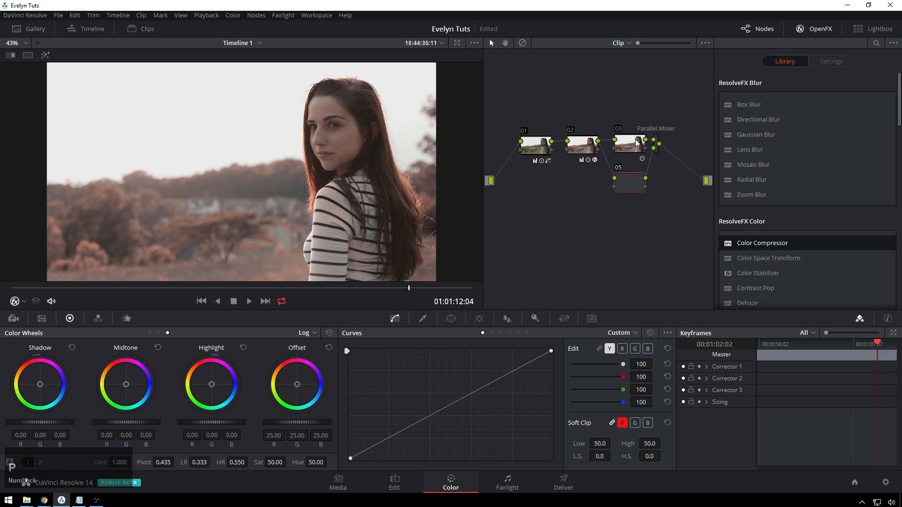
click(632, 178)
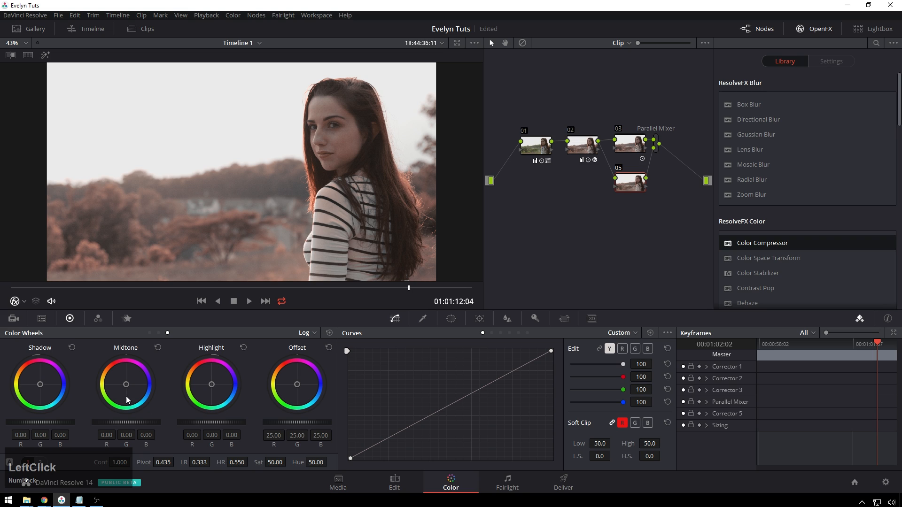
click(635, 150)
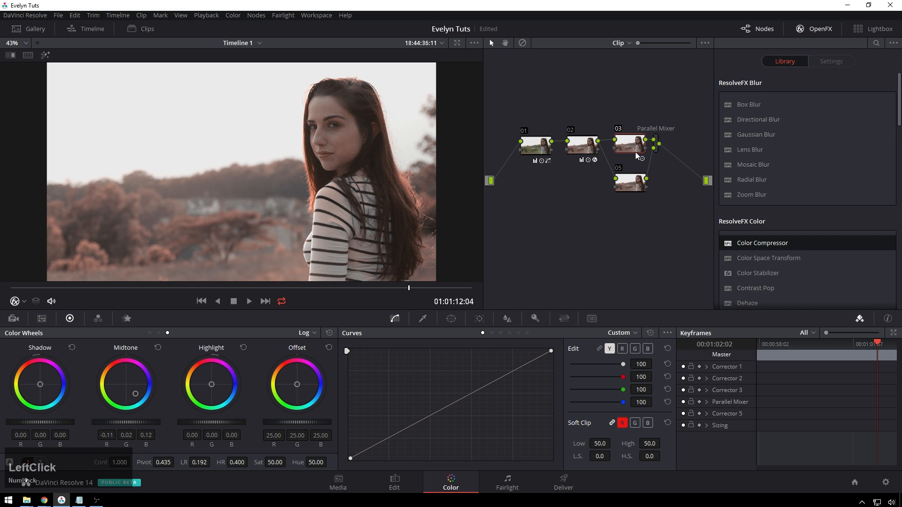
- In the new parallel node, tint the midtones warm at 0.10, -0.02, -0.13, and set low range to 0.389 and high range to 0.954
drag(139, 396, 116, 378)
click(634, 186)
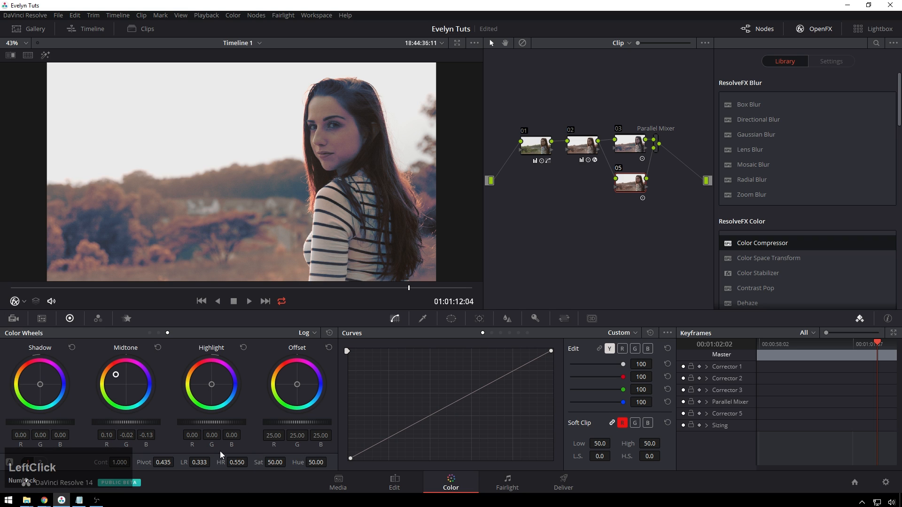
drag(221, 463, 250, 461)
mouse_move(193, 461)
mouse_down()
mouse_move(212, 462)
mouse_move(203, 462)
mouse_up()
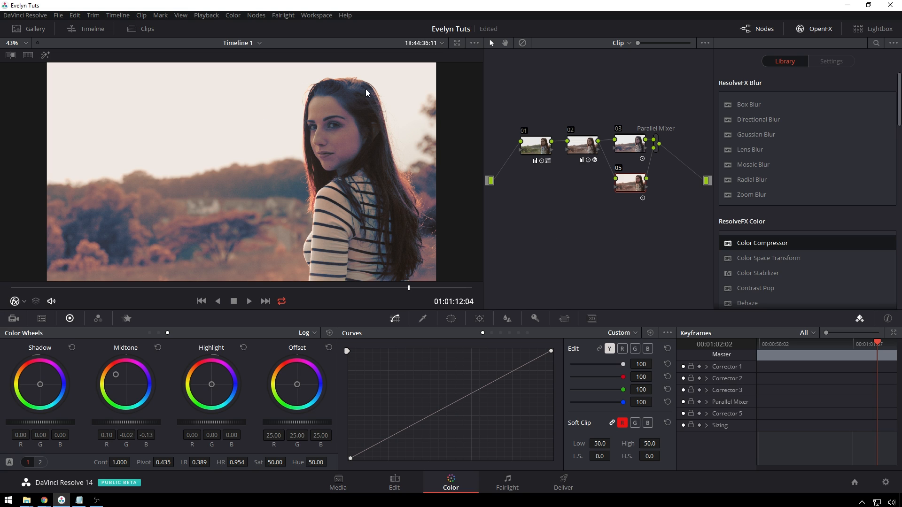
- Try morphing the parallel mixer into a layer mixer, and morph it back into a parallel mixer
click(656, 154)
right_click(654, 153)
click(708, 199)
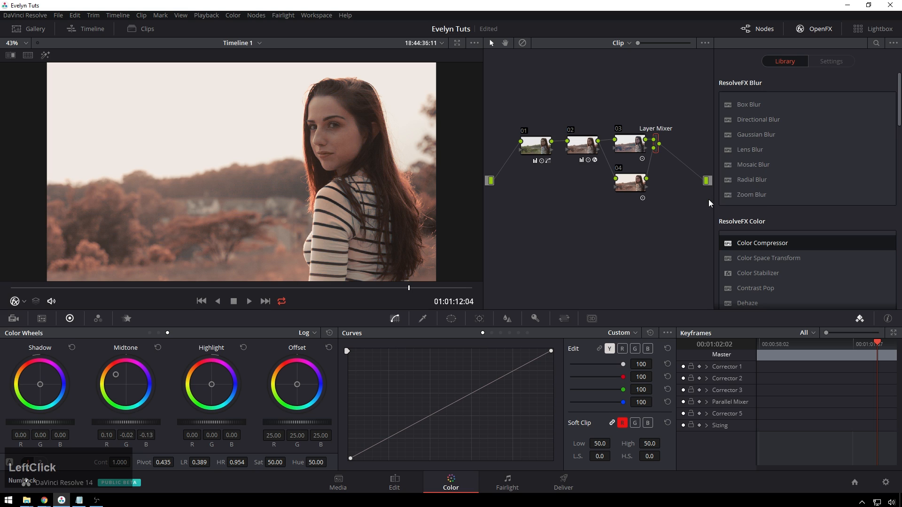
click(625, 193)
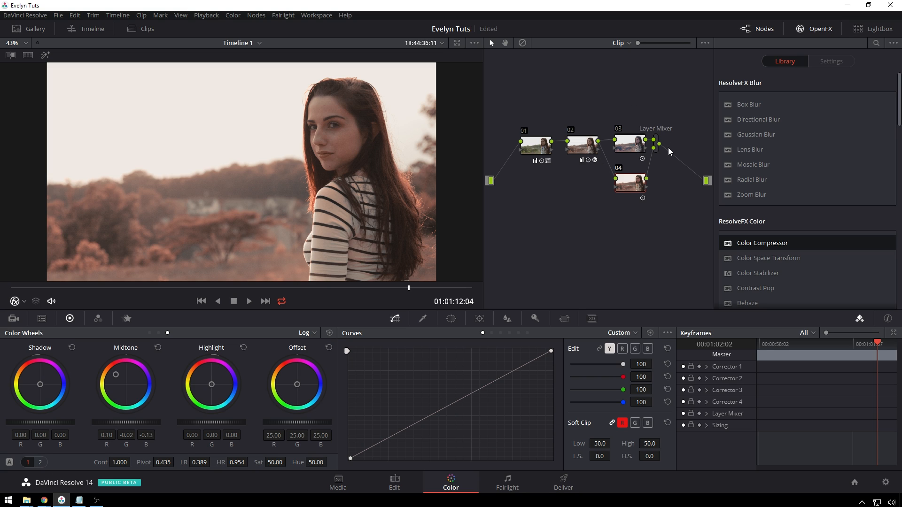
click(653, 153)
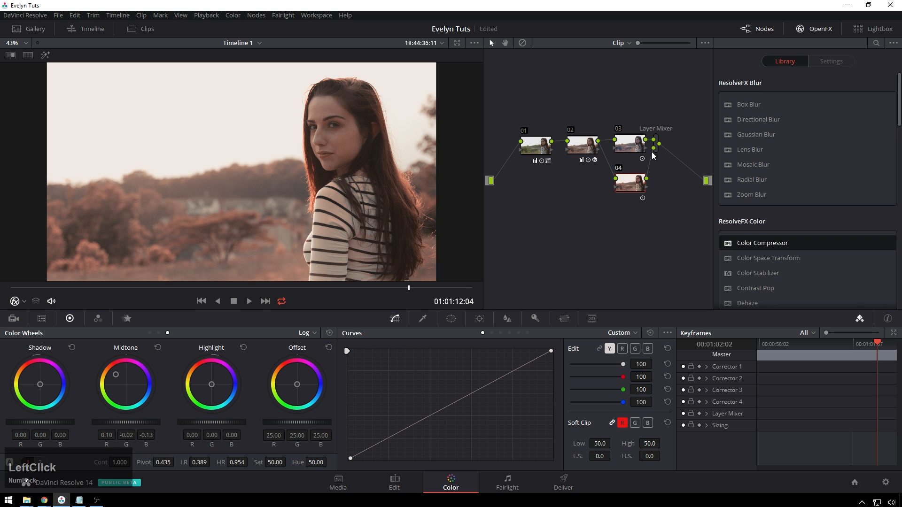
right_click(658, 144)
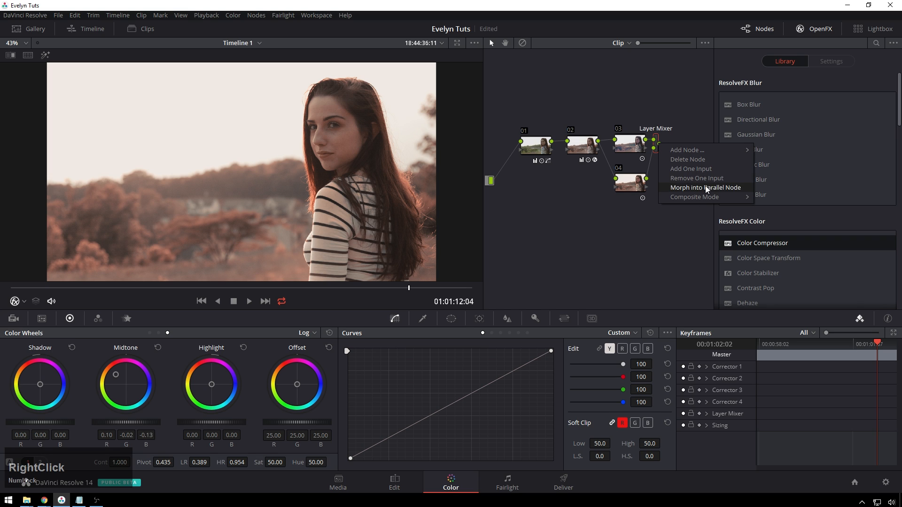
click(723, 187)
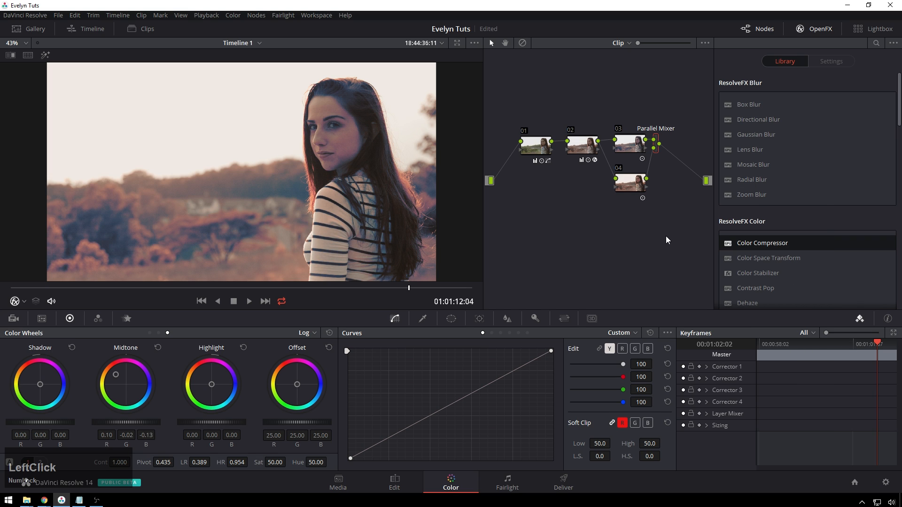
- Set node 03's midtones to -0.15, 0.03, 0.14, and check the tint on the scopes and with the node bypassed
click(632, 145)
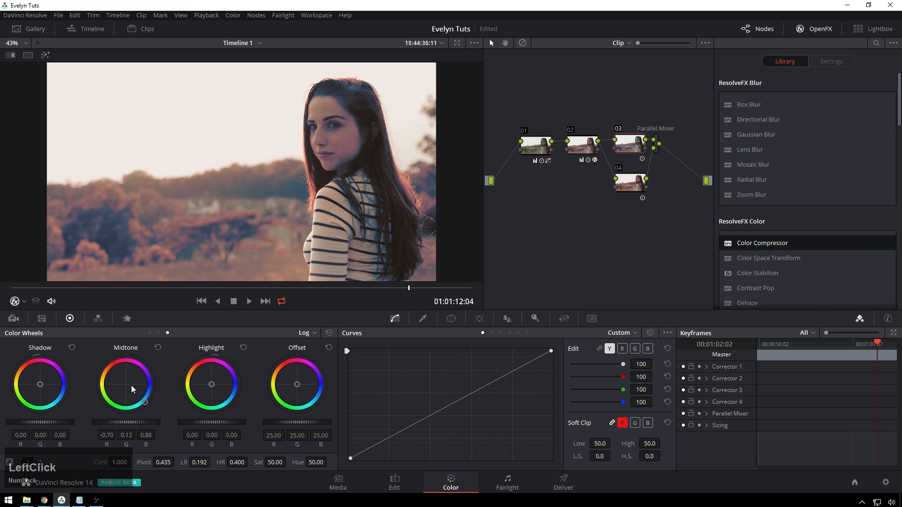
drag(126, 384, 136, 398)
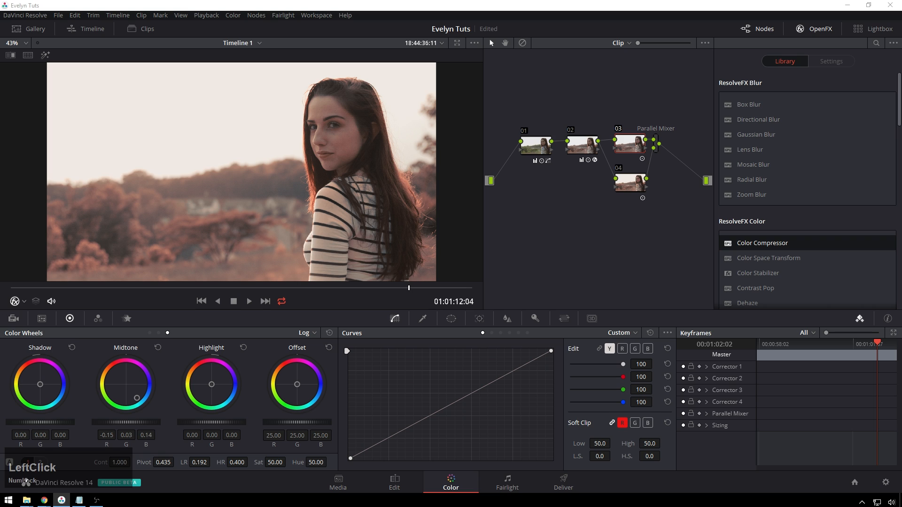
drag(0, 155, 504, 171)
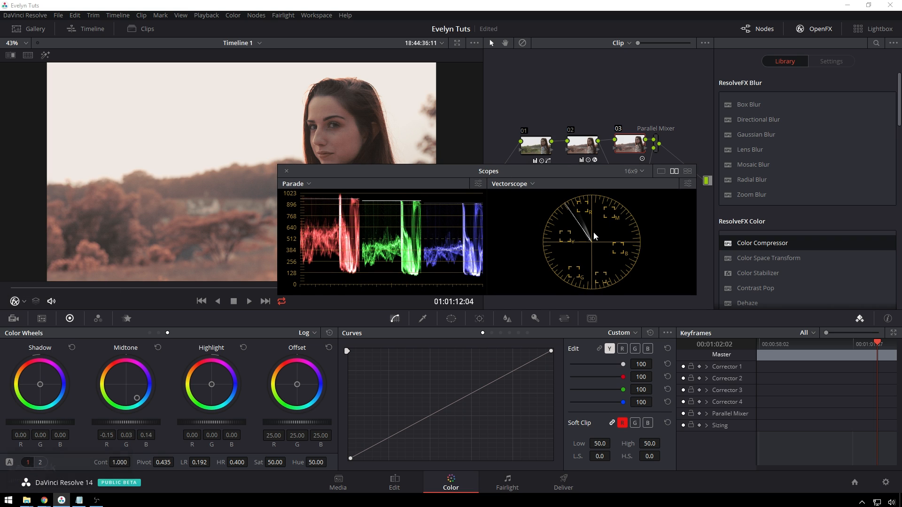
drag(582, 171, 0, 171)
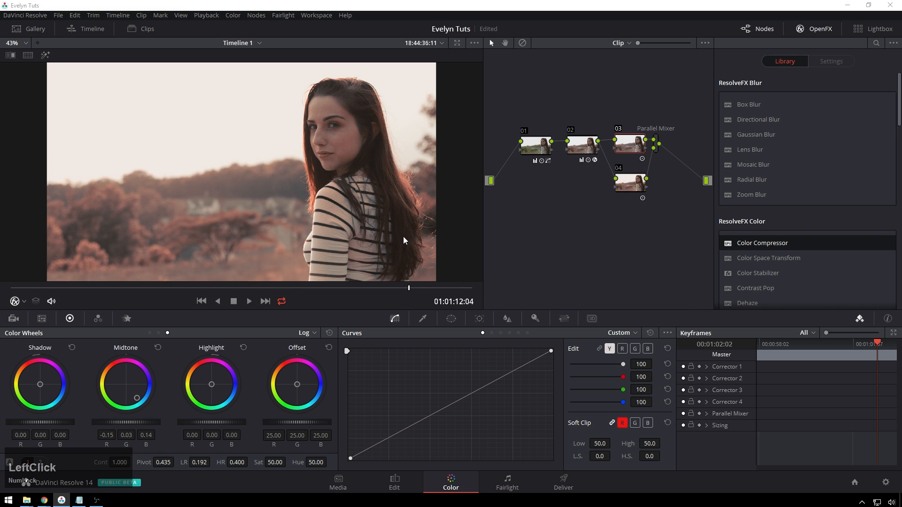
key(d)
key(d)
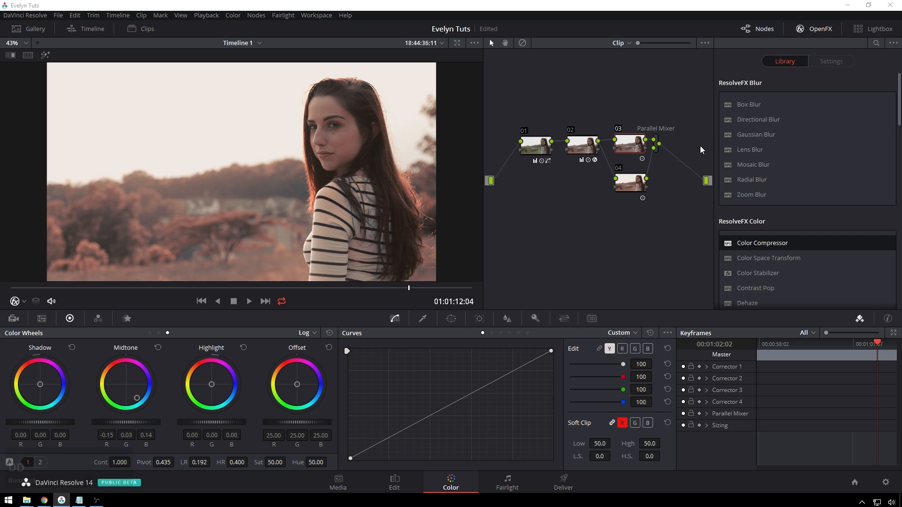
- Add a serial node after the parallel mixer and show its Lum Vs Sat curve
click(659, 148)
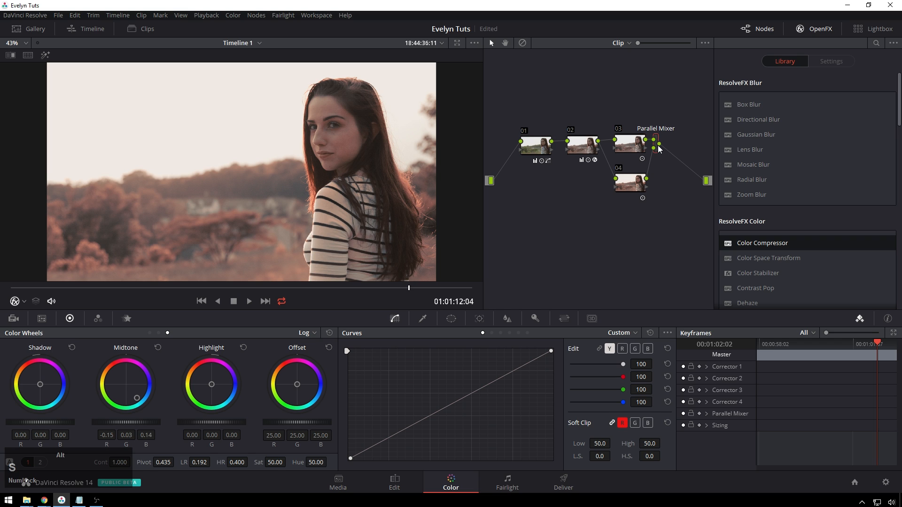
key(alt+s)
click(510, 333)
click(519, 332)
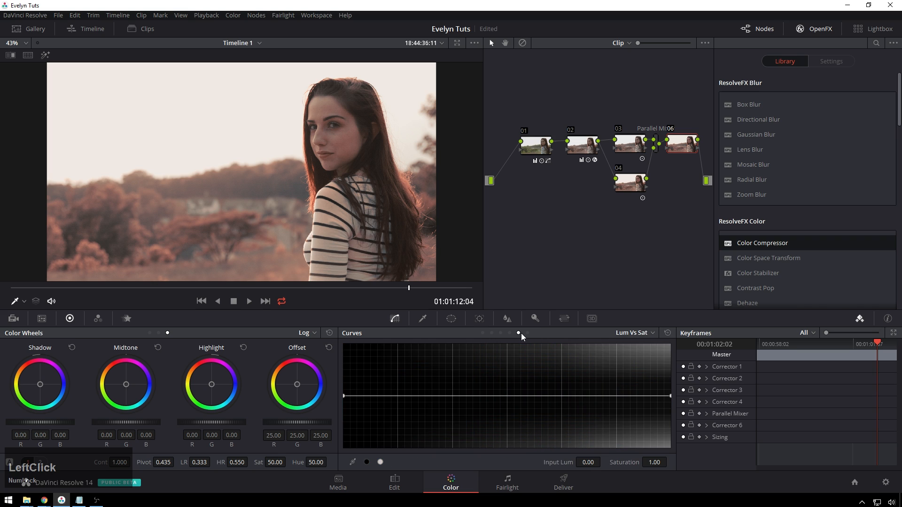
- Shape the Lum Vs Sat curve: desaturate the darkest shadows, raise saturation to 1.21 at luminance 0.21 and lower it to 0.78 at 1.00
click(348, 396)
drag(348, 396, 344, 428)
drag(399, 423, 414, 388)
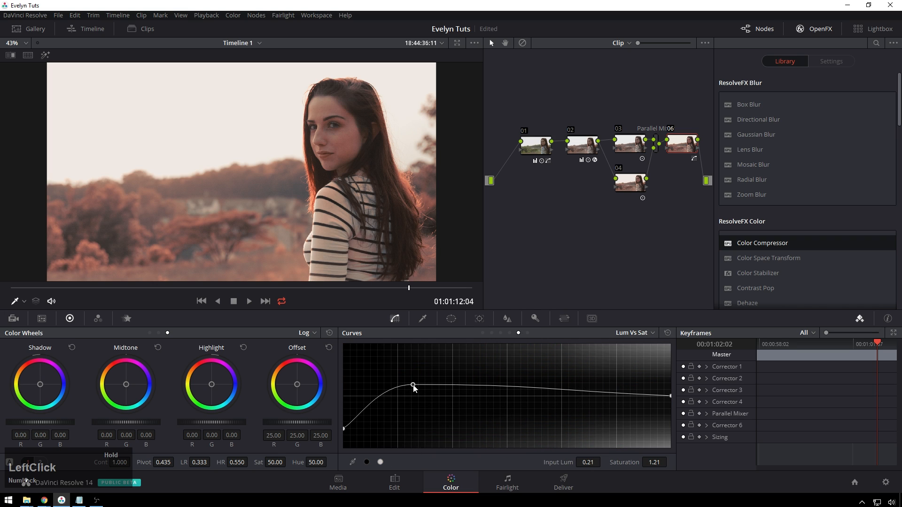
drag(671, 396, 674, 408)
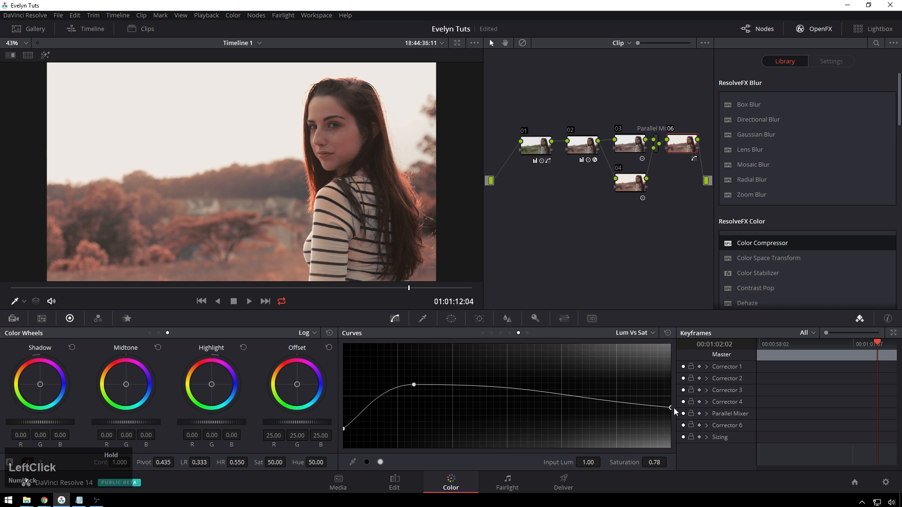
- Try reshaping node 06's Sat Vs Sat curve with two control points, and remove both points
click(501, 333)
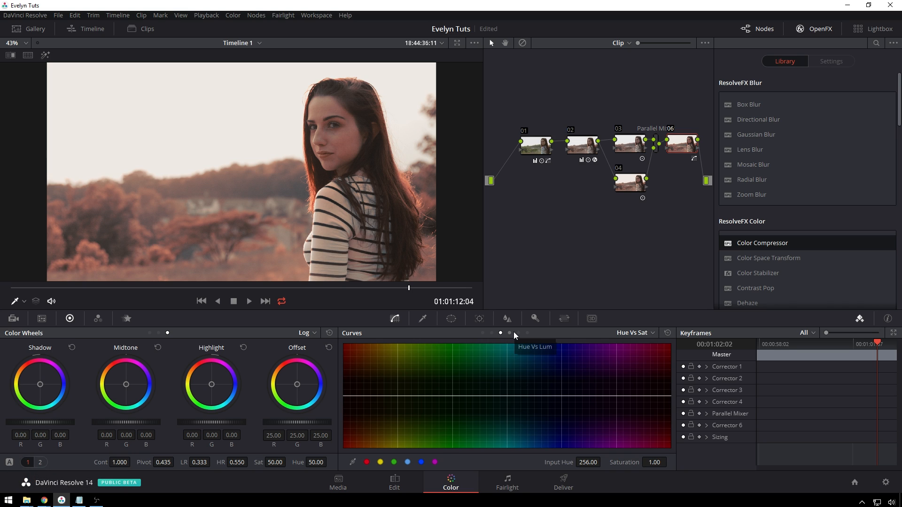
click(492, 333)
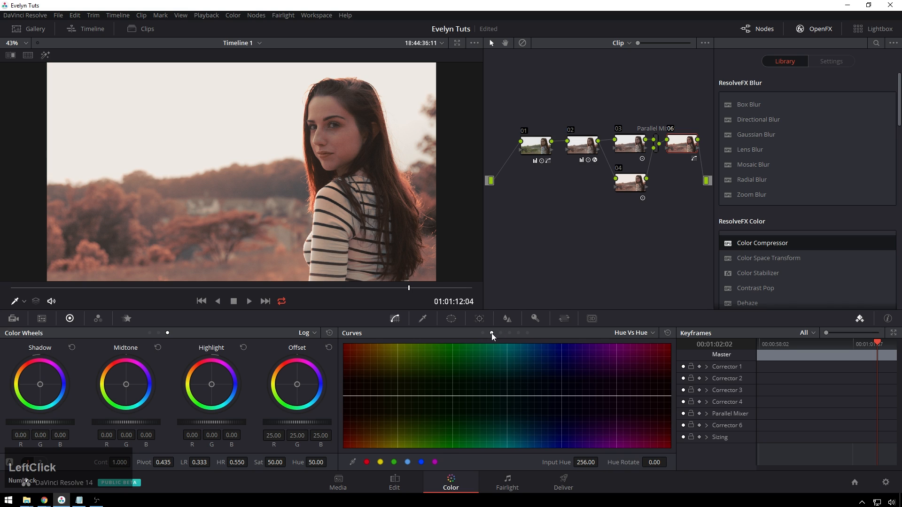
click(527, 332)
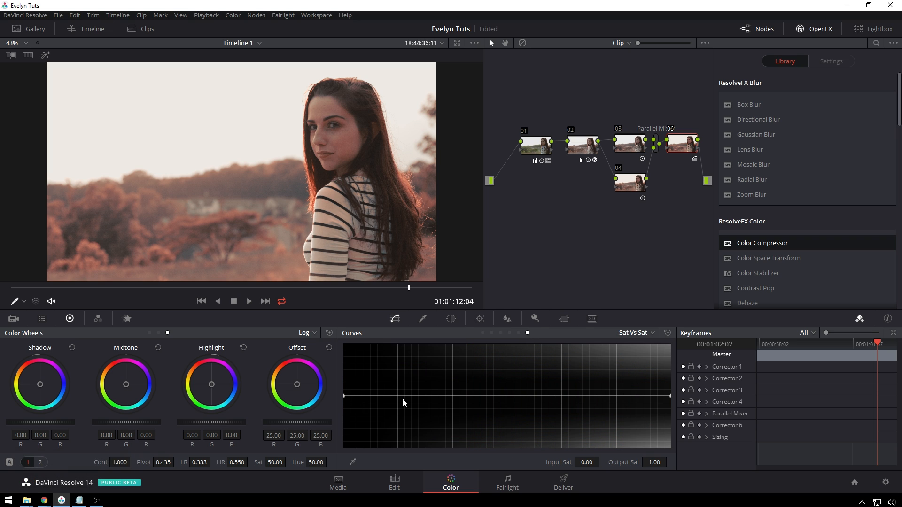
drag(352, 395, 463, 406)
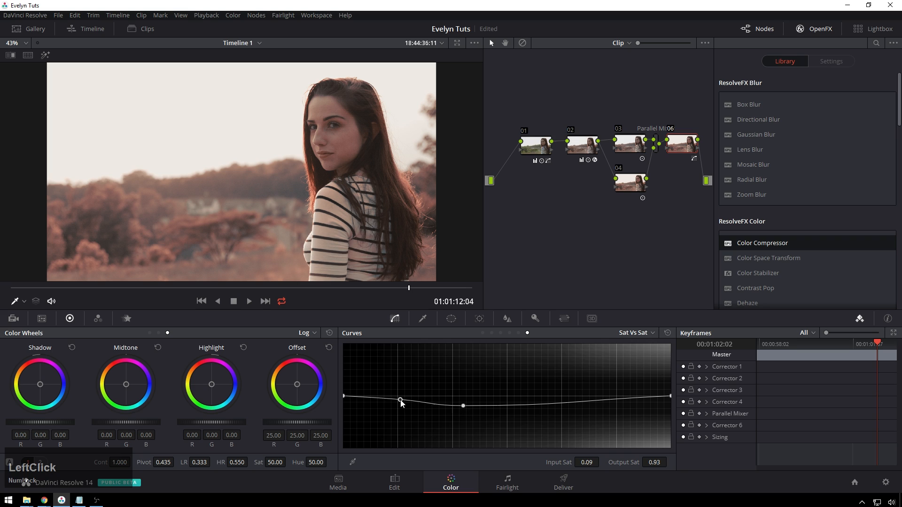
drag(399, 402, 377, 384)
drag(463, 406, 426, 404)
right_click(426, 403)
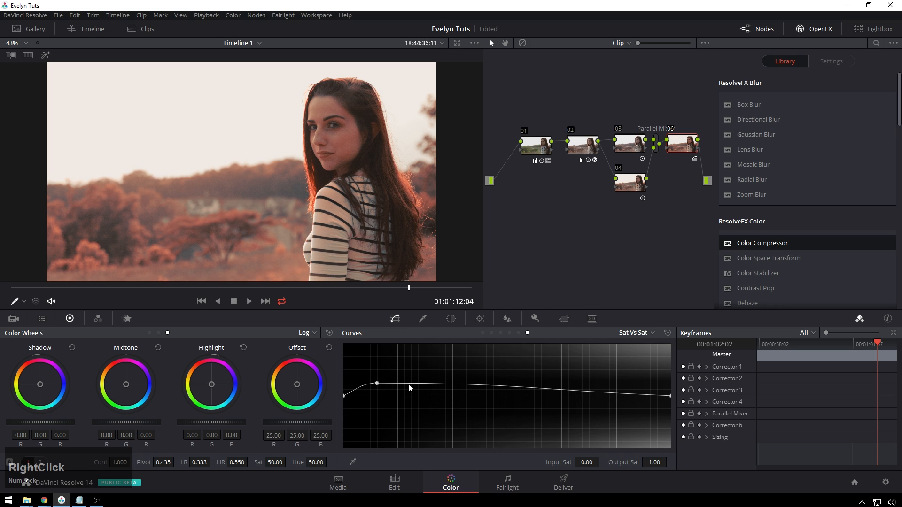
right_click(376, 385)
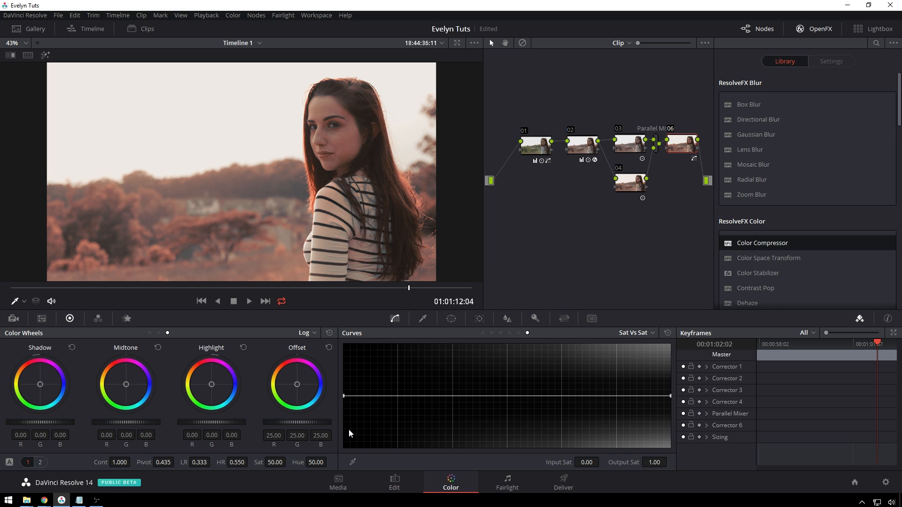
- Set node 06's overall saturation to 52.80
click(40, 462)
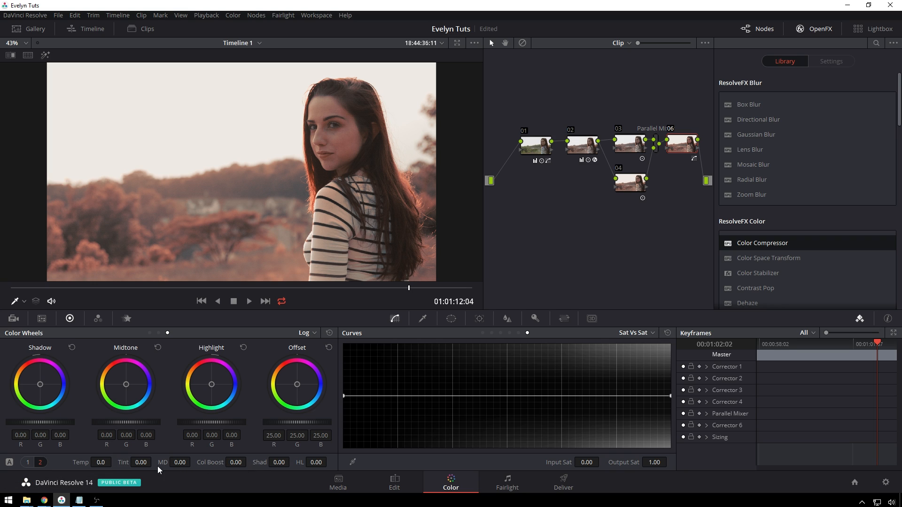
click(28, 464)
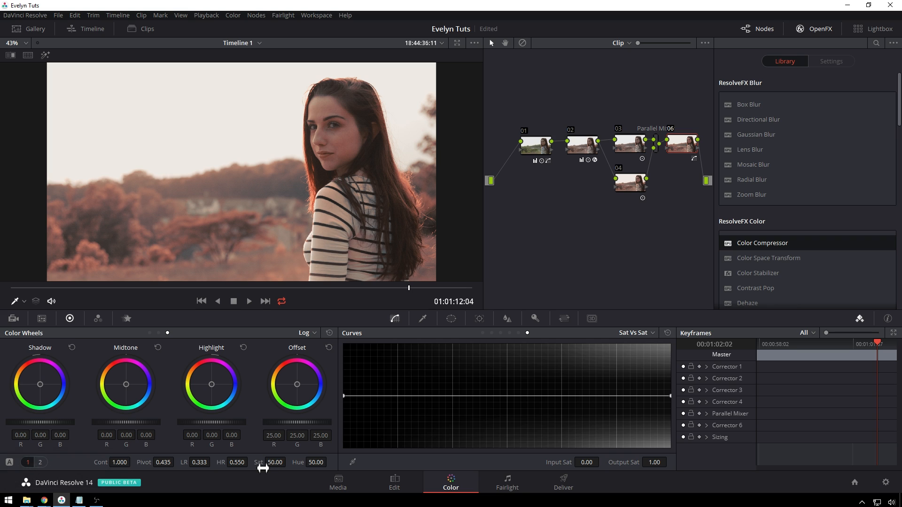
drag(263, 468, 289, 462)
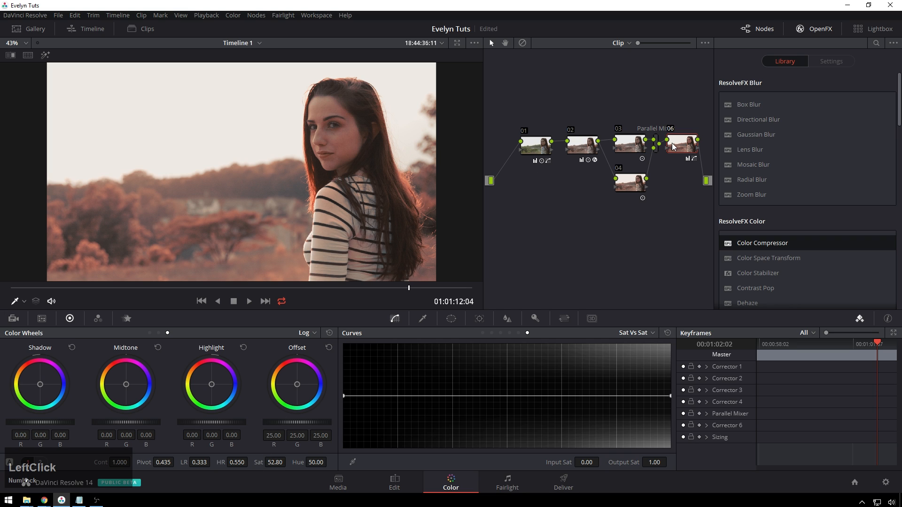
- Apply the ResolveFX Glow effect to node 06
scroll(805, 210, down, 5)
scroll(805, 210, up, 5)
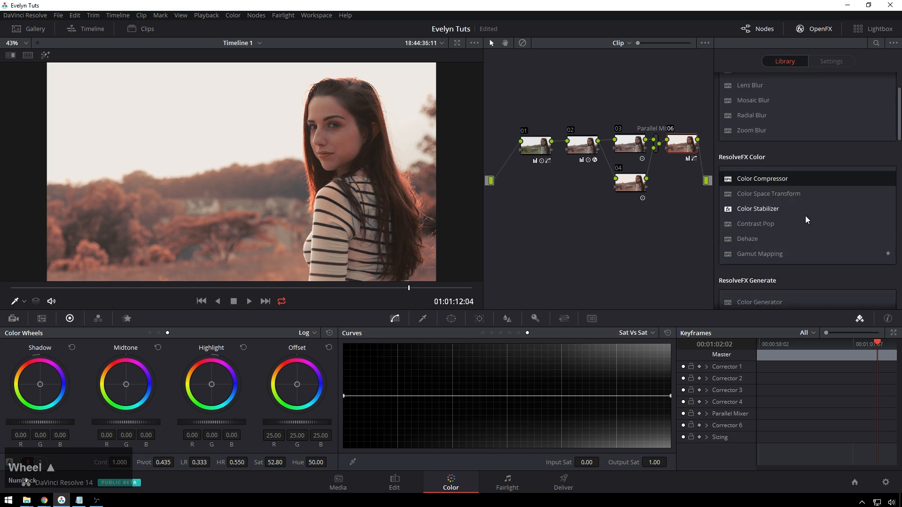
scroll(780, 221, down, 3)
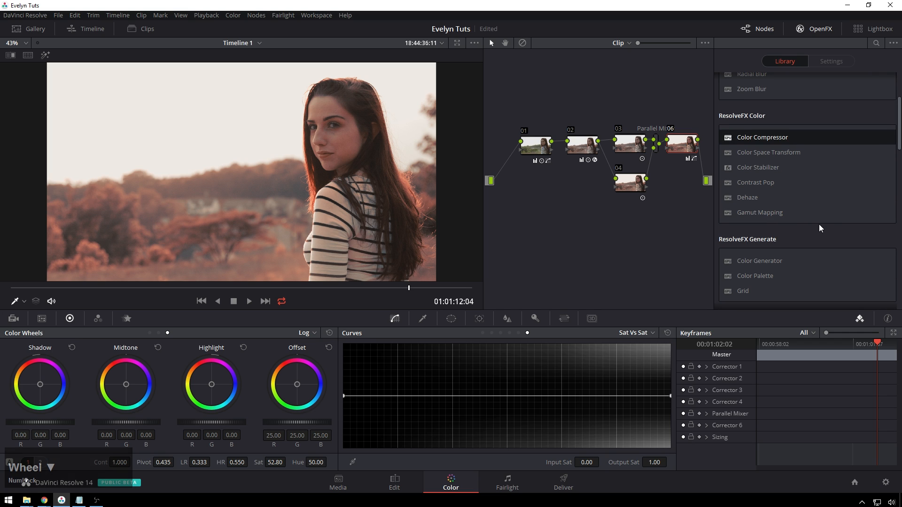
scroll(807, 251, down, 1)
drag(750, 270, 681, 146)
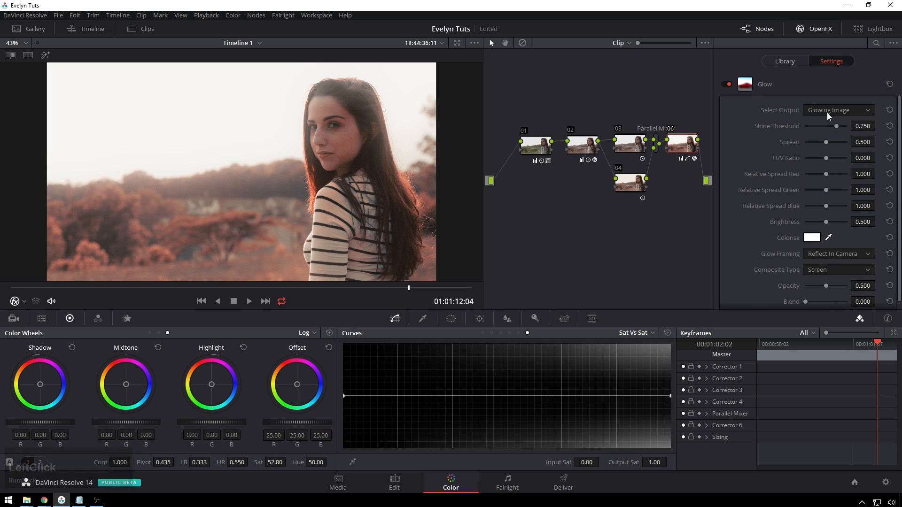
- Set node 06's glow spread to 0.625 and its opacity to 0.068
click(810, 140)
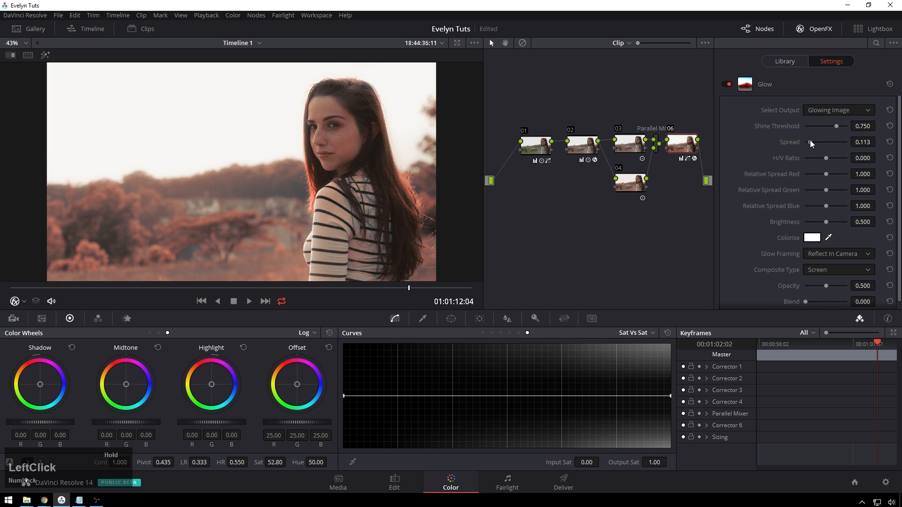
drag(811, 140, 831, 137)
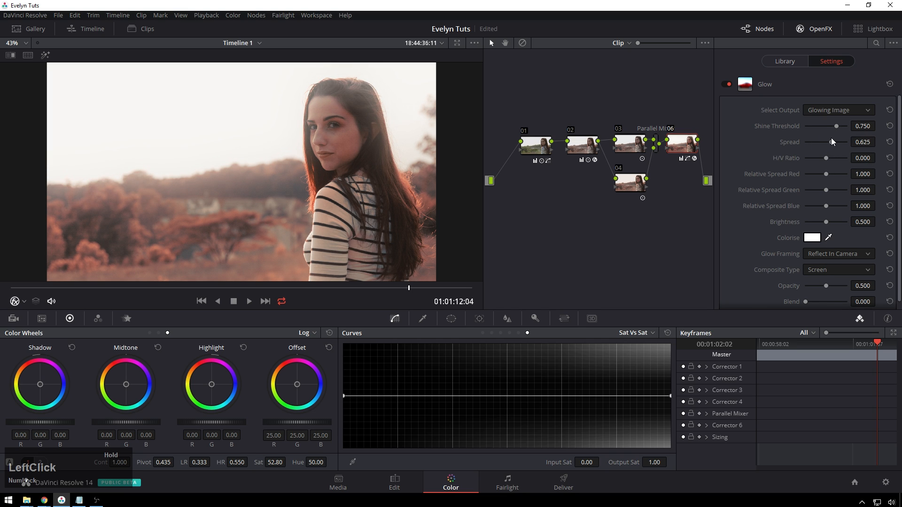
scroll(776, 256, down, 1)
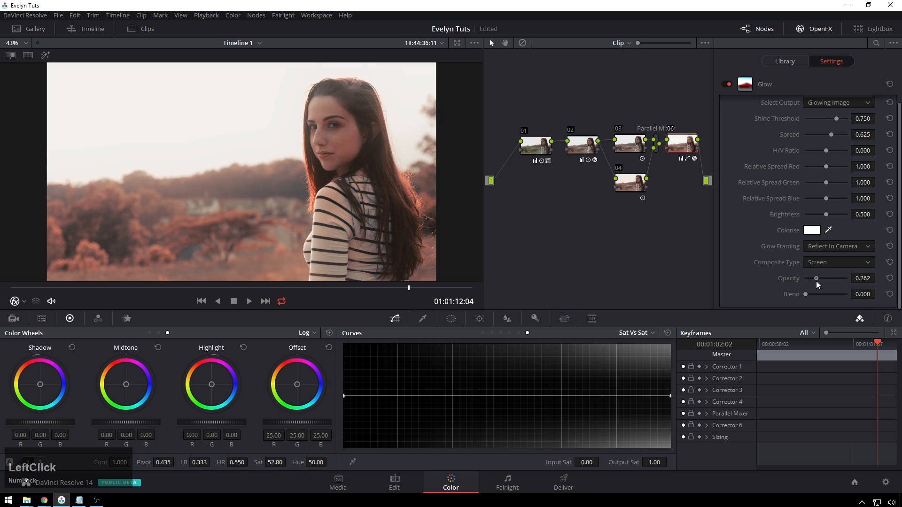
drag(816, 281, 808, 280)
- Colorise the glow with orange #ff8331
click(810, 228)
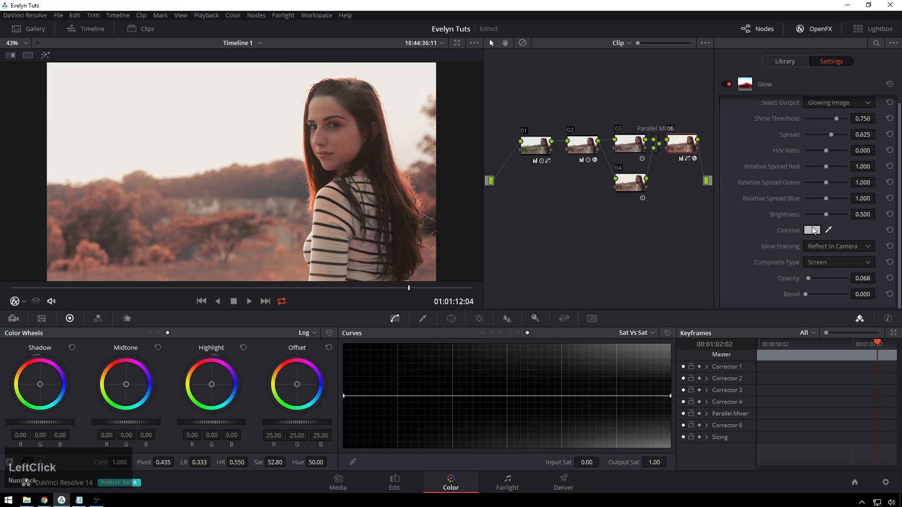
drag(521, 183, 532, 176)
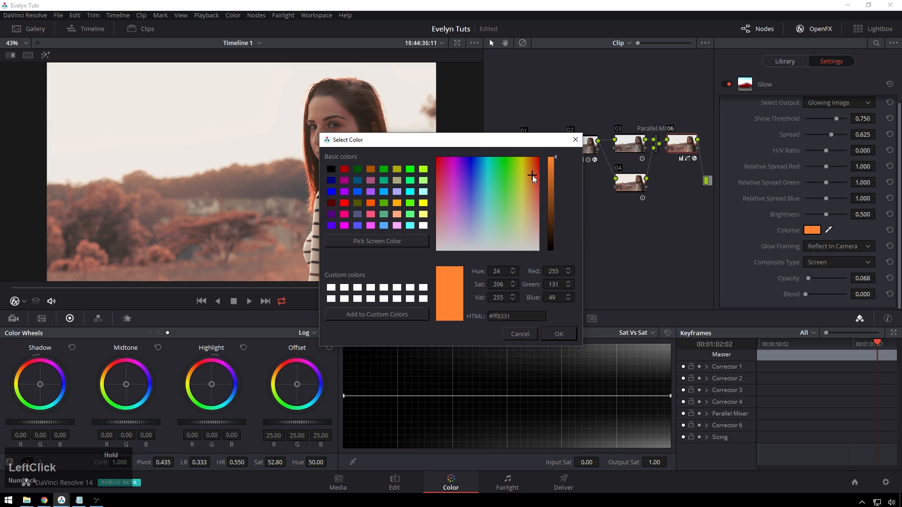
click(554, 333)
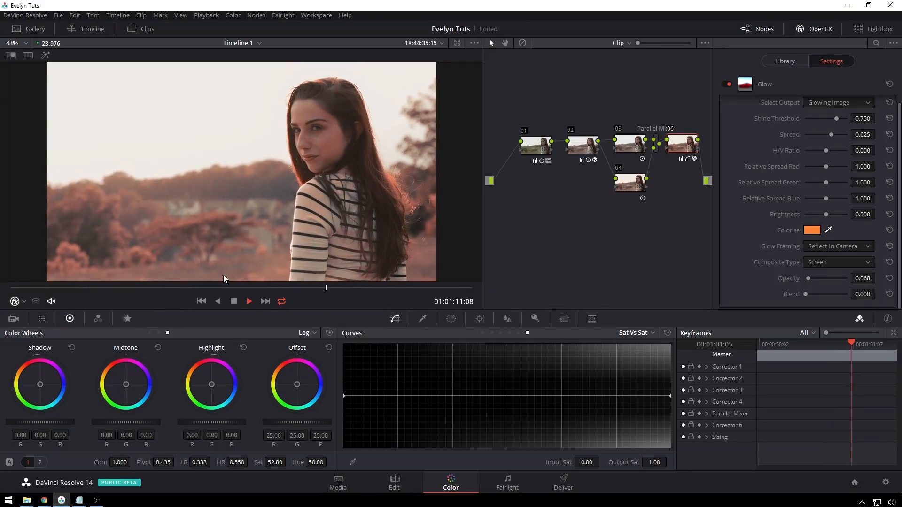
- Play back the graded portrait clip to review the glow, and switch to the Edit page
key(space)
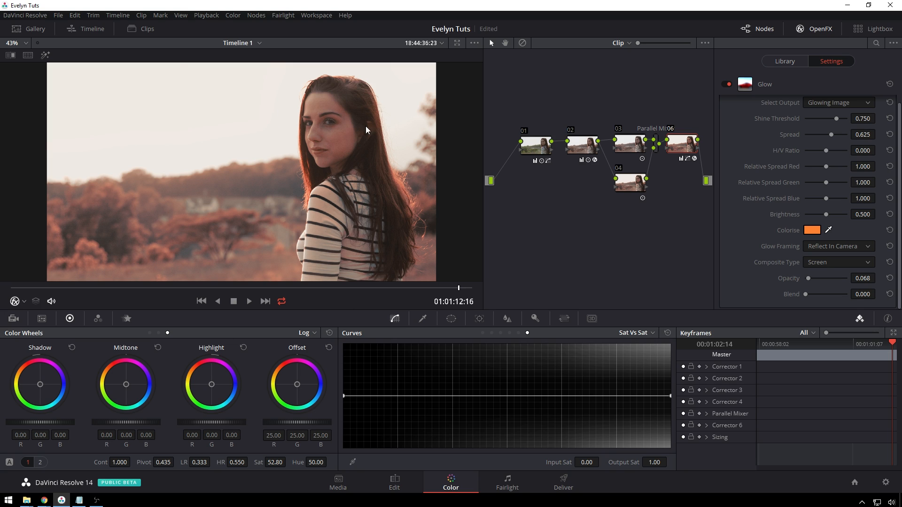
click(660, 261)
click(402, 482)
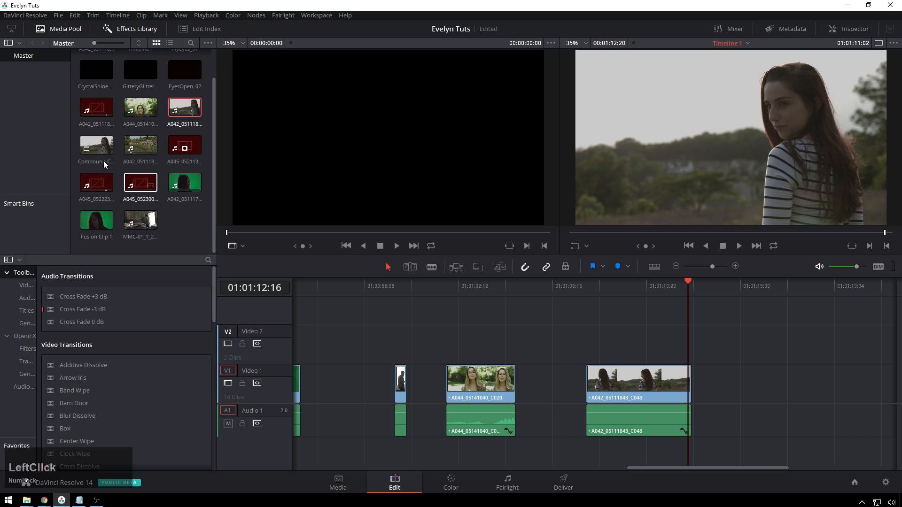
- Try EyesOpen_02 as a Screen-mode overlay on Video 2 above the portrait clip, and delete it
scroll(152, 110, up, 1)
click(184, 101)
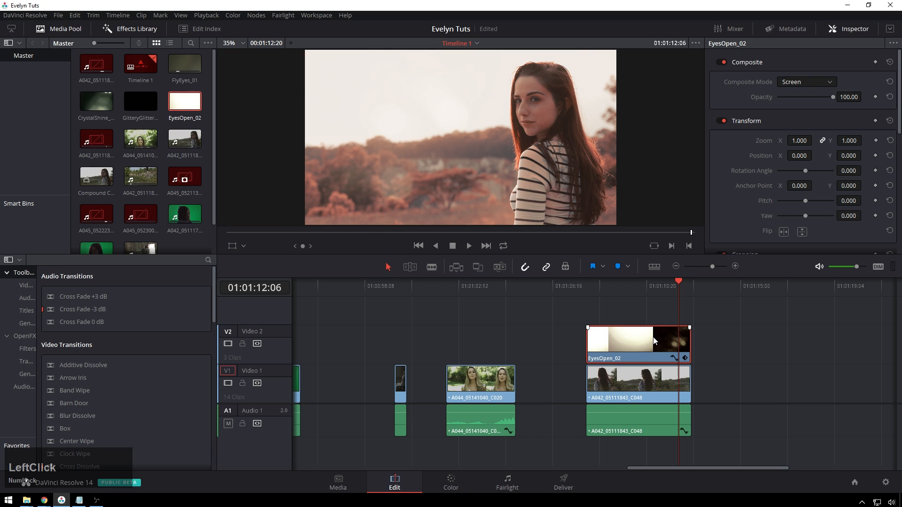
key(Delete)
- Place FlyEyes_01 on Video 2 directly above the portrait clip and select it at a frame inside the overlap
drag(179, 59, 692, 338)
mouse_move(646, 288)
mouse_down()
mouse_move(594, 291)
mouse_move(663, 292)
mouse_up()
click(649, 340)
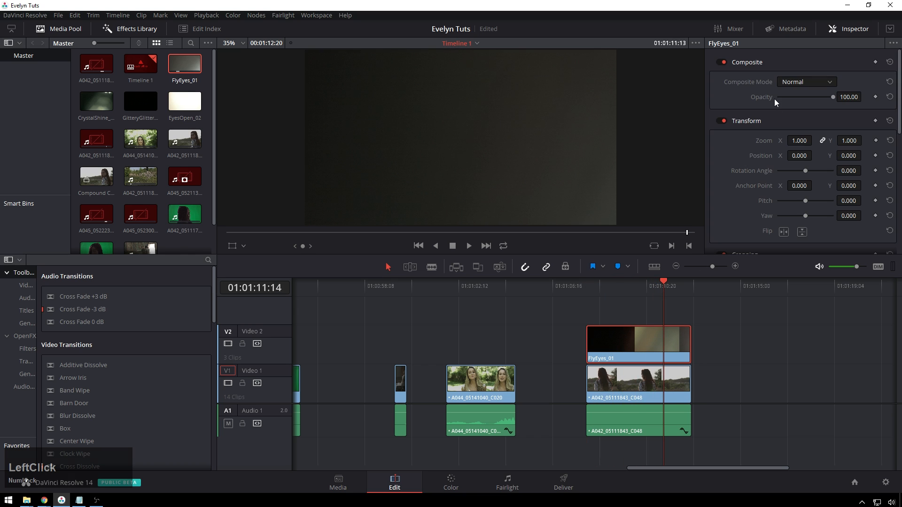
- Set the FlyEyes_01 overlay's composite mode to Screen
click(821, 81)
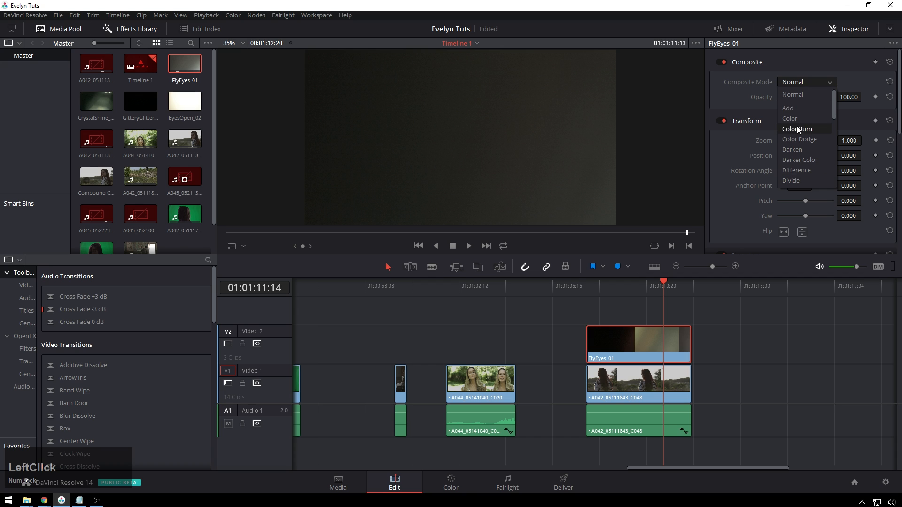
scroll(803, 122, down, 4)
scroll(804, 150, down, 4)
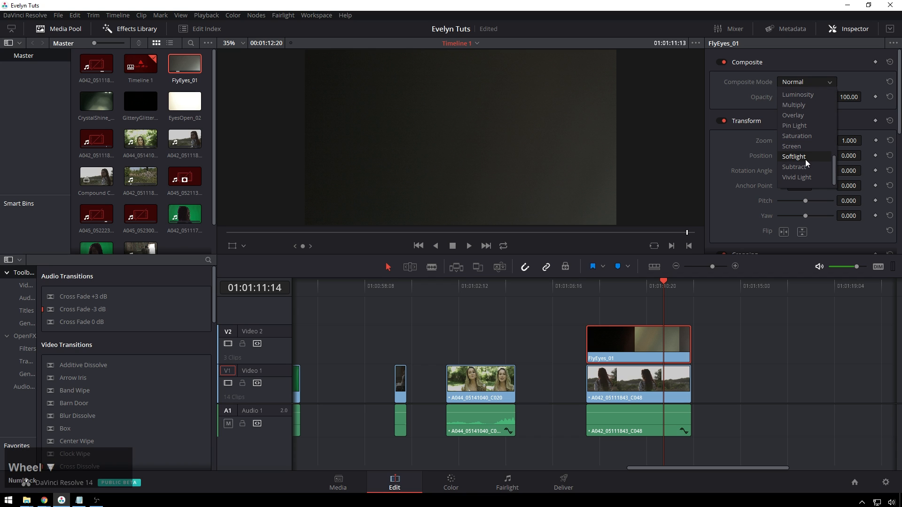
click(802, 147)
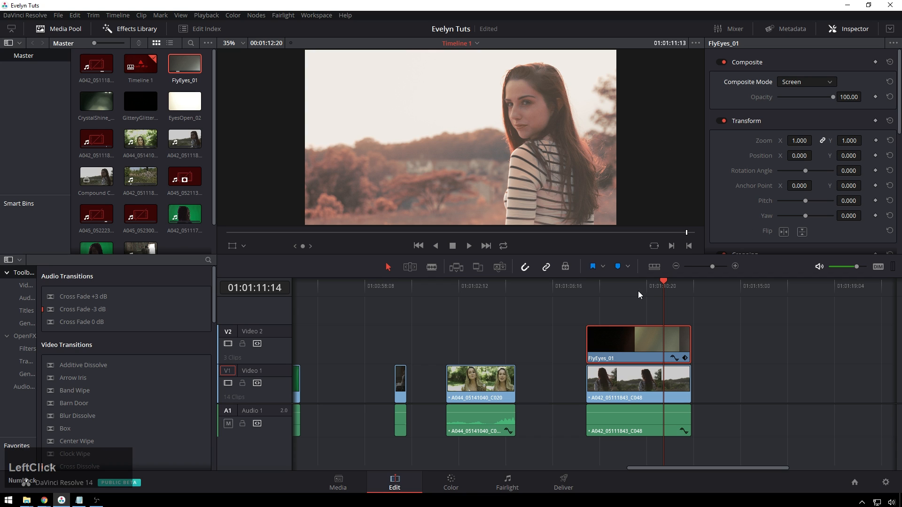
- Play the portrait clip from its start to review the FlyEyes_01 light overlay, and deselect the overlay
click(585, 286)
key(space)
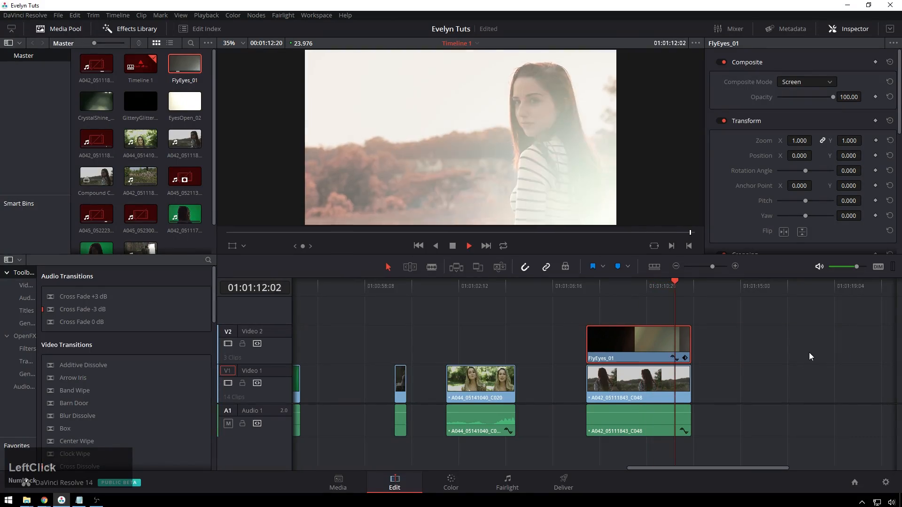
click(731, 342)
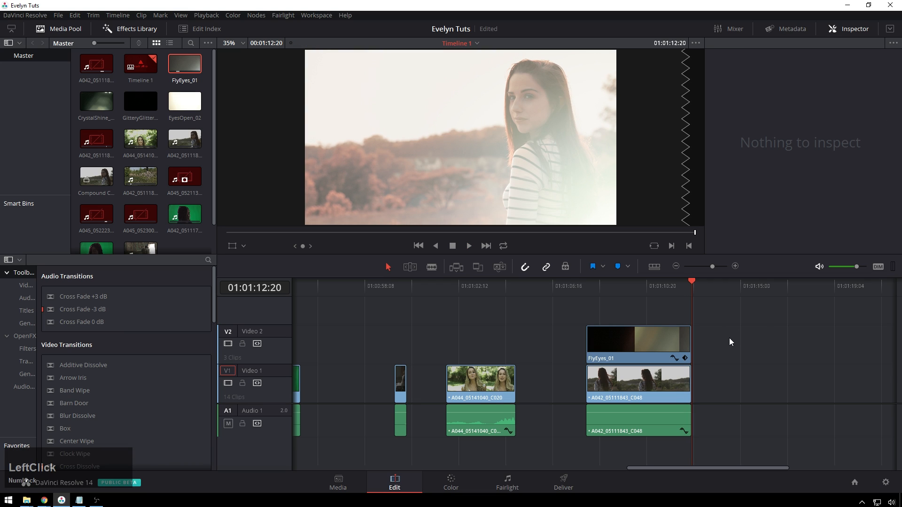